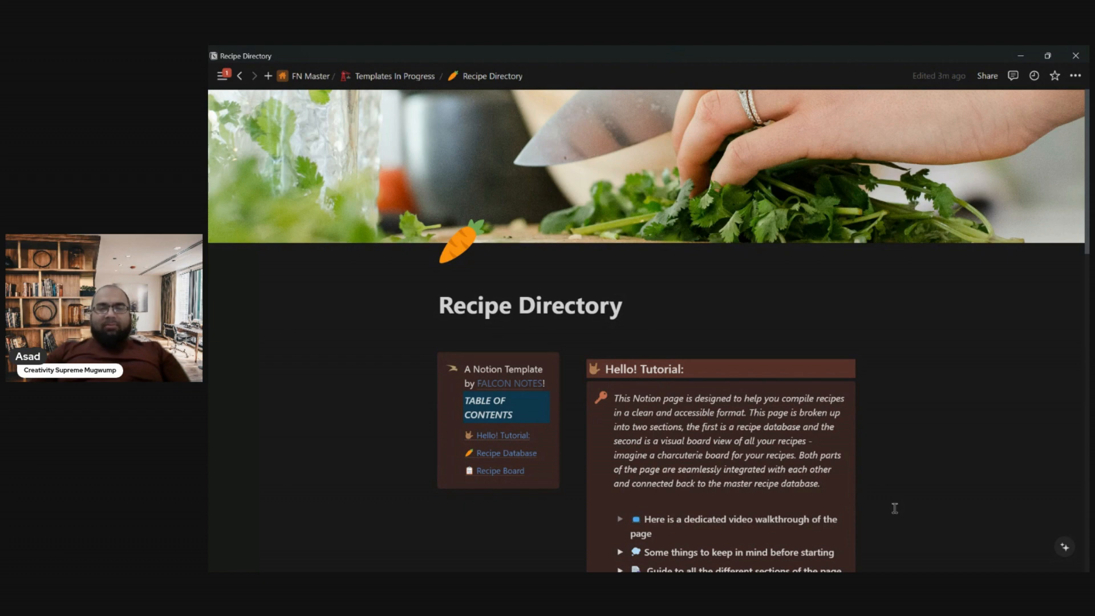
- Change the type of the Creamy Tomato Rigatoni recipe to Italian in the Recipe Database
scroll(894, 509, "down", 3)
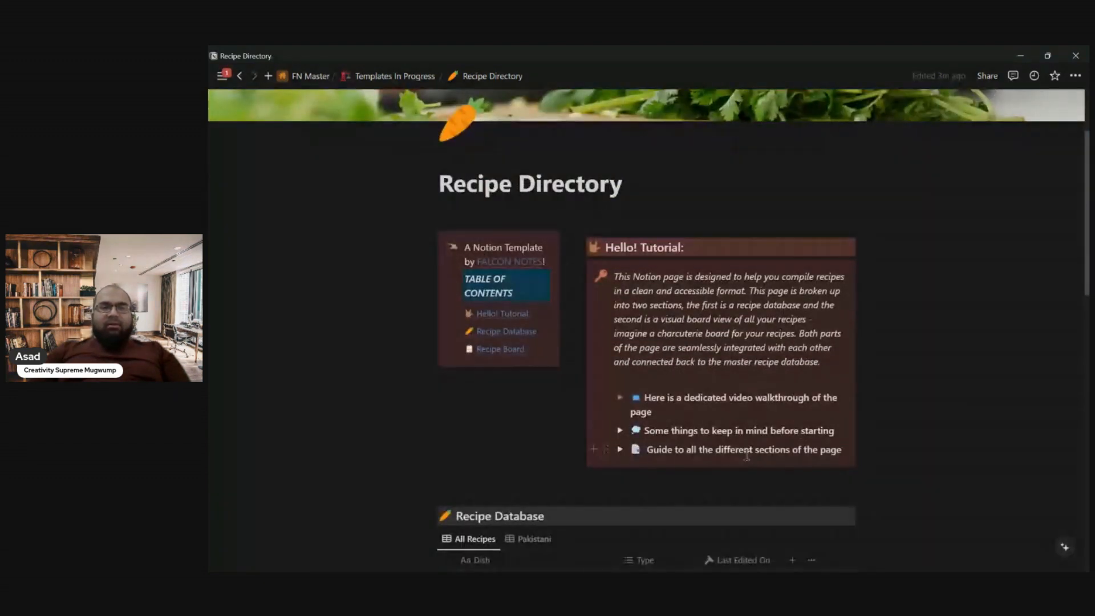
scroll(747, 456, "down", 5)
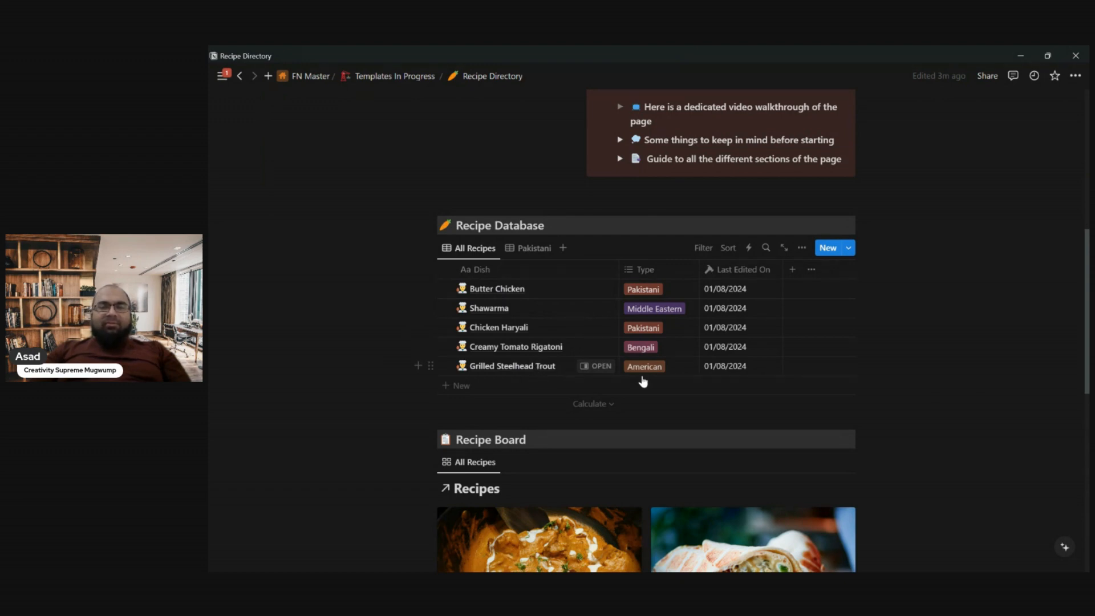
scroll(644, 381, "down", 1)
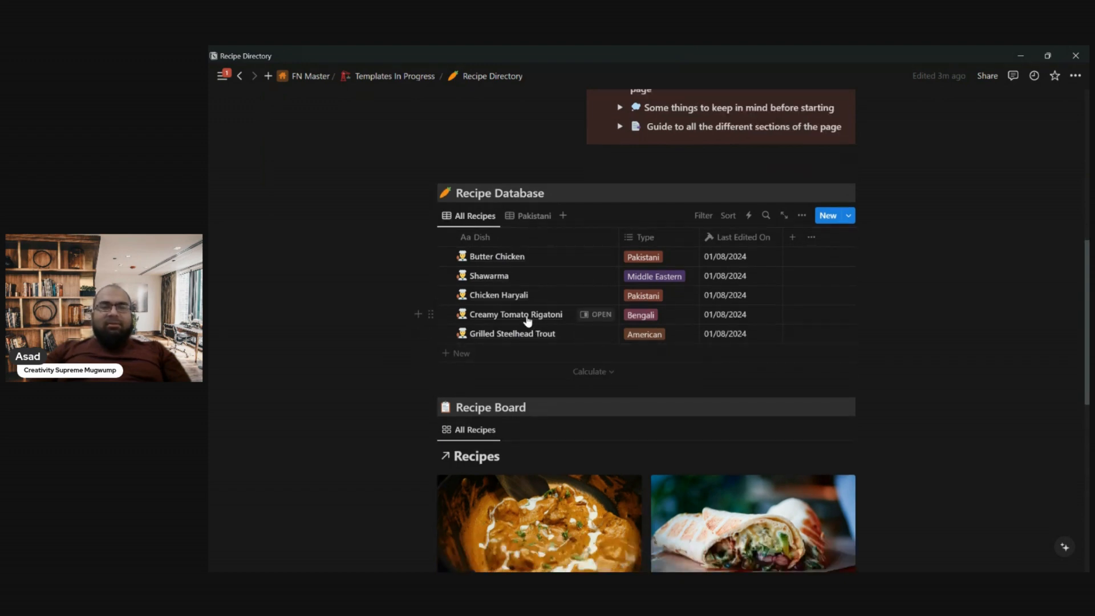
left_click(642, 318)
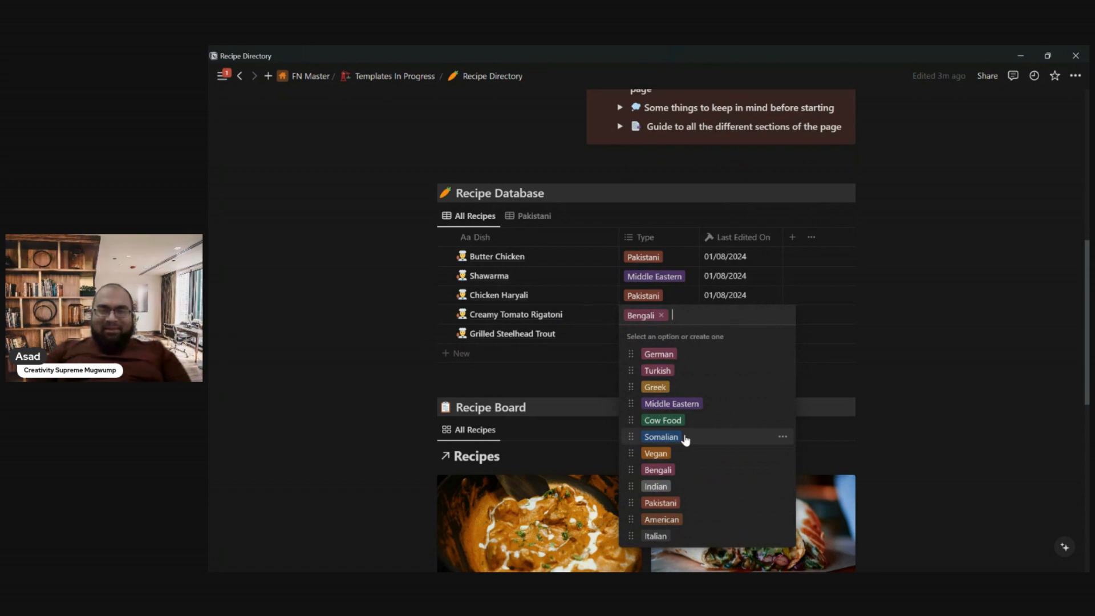
left_click(656, 536)
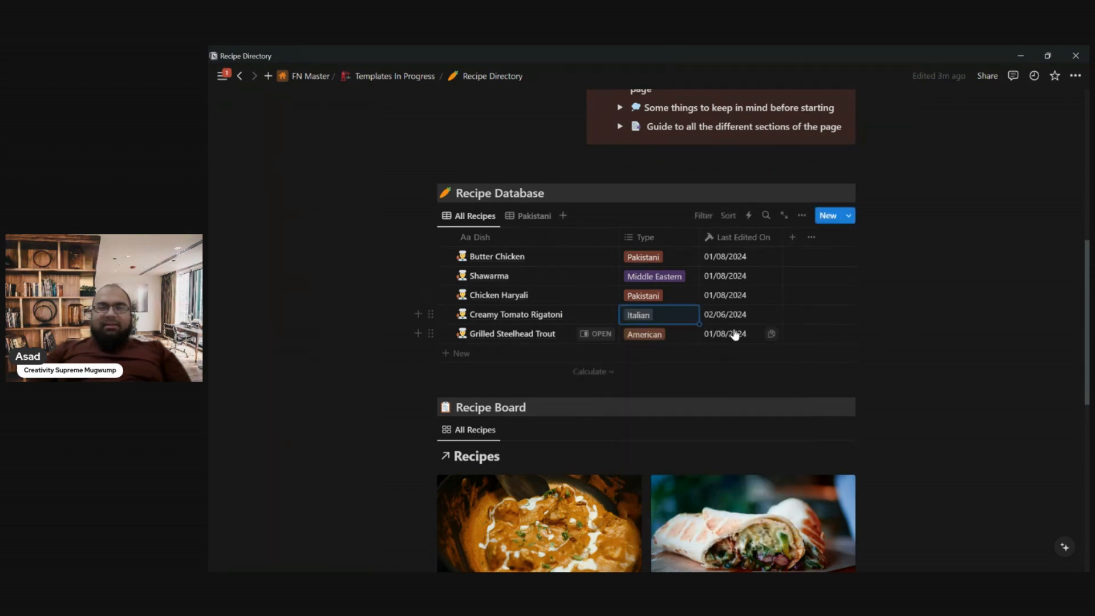
- Look over the Recipe Board gallery cards and the Recipe Database table on the Recipe Directory page
scroll(736, 335, "down", 6)
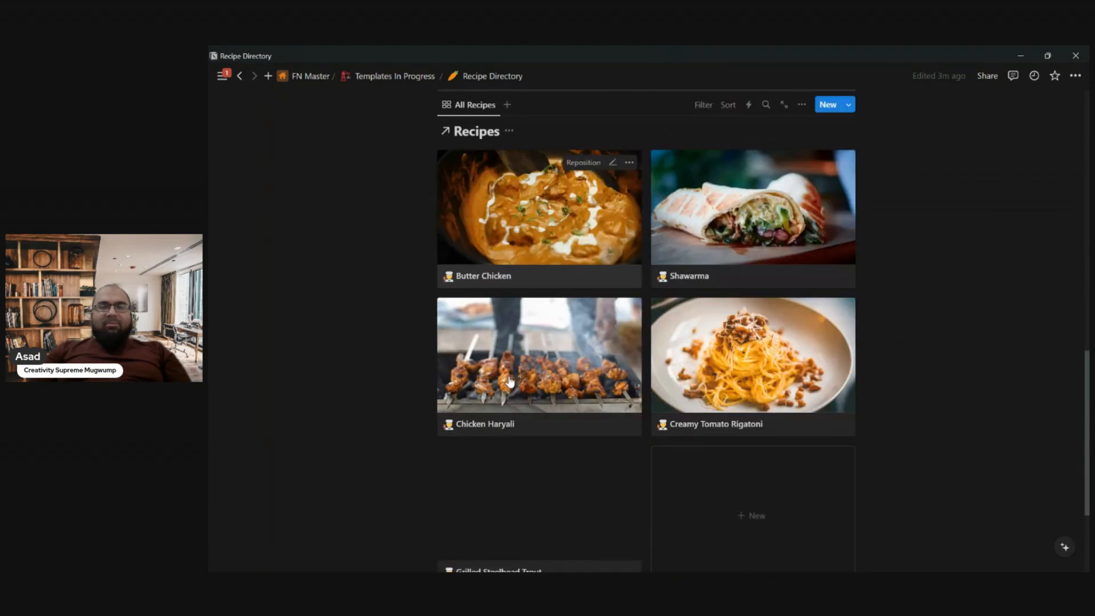
scroll(510, 382, "down", 3)
scroll(509, 381, "up", 2)
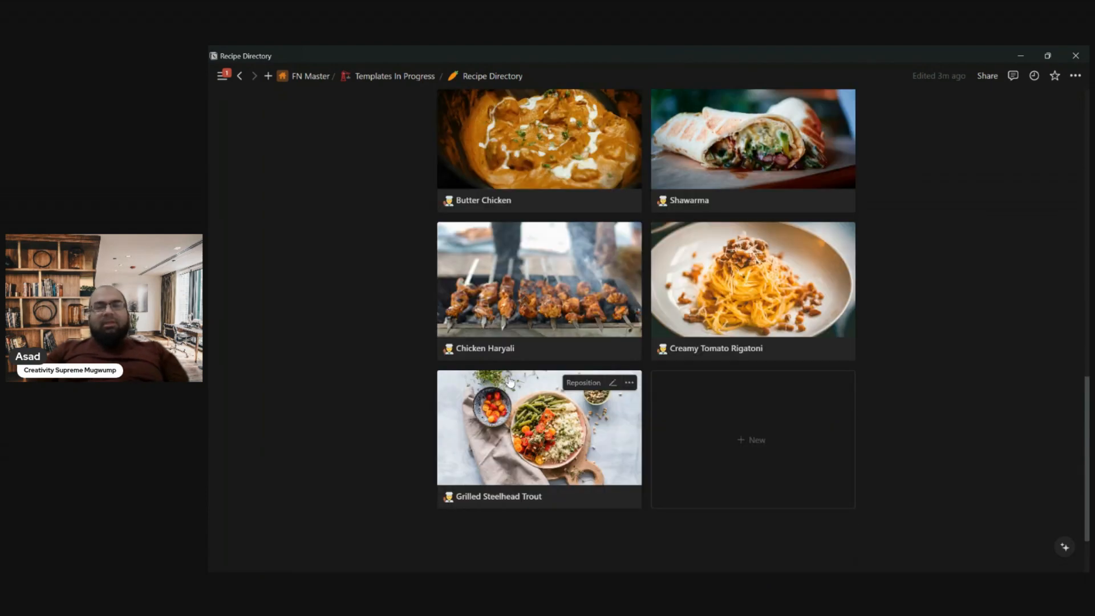
scroll(510, 382, "up", 3)
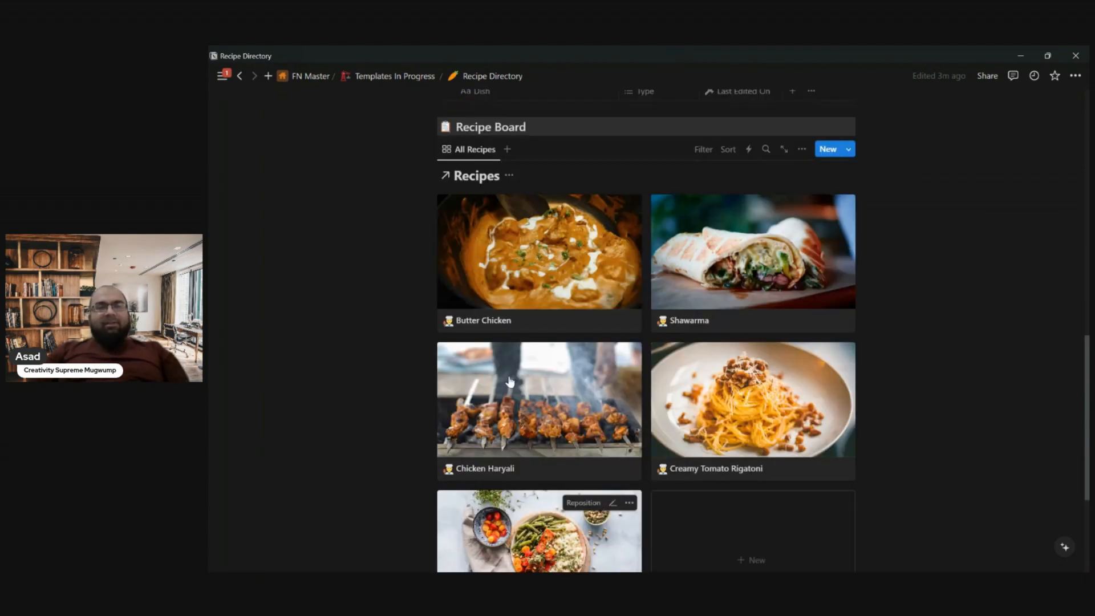
scroll(510, 381, "up", 10)
scroll(510, 376, "down", 4)
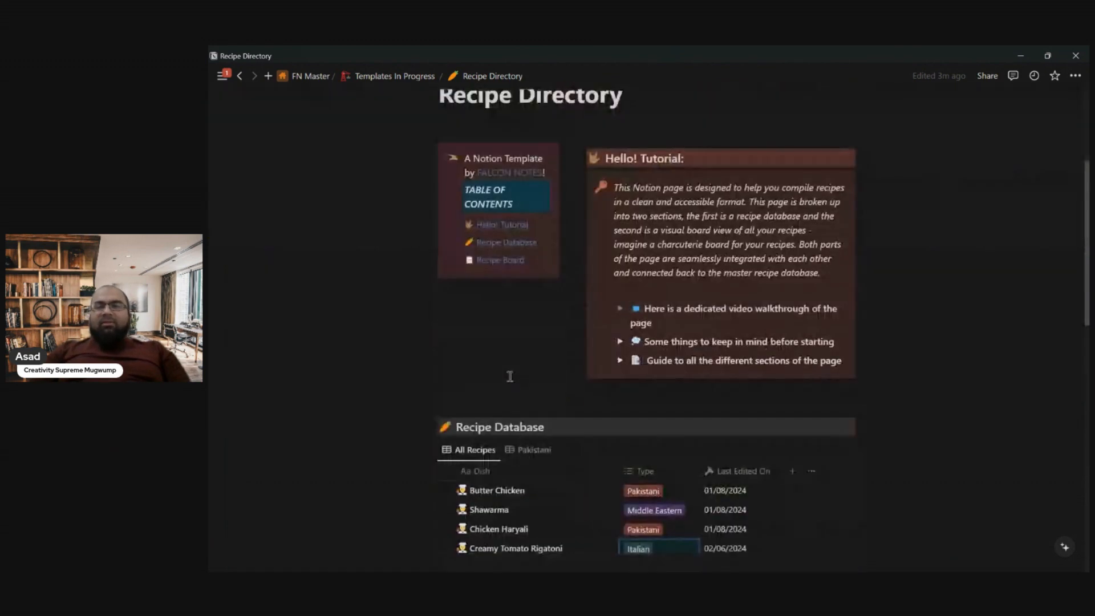
scroll(510, 376, "down", 2)
scroll(510, 376, "down", 2)
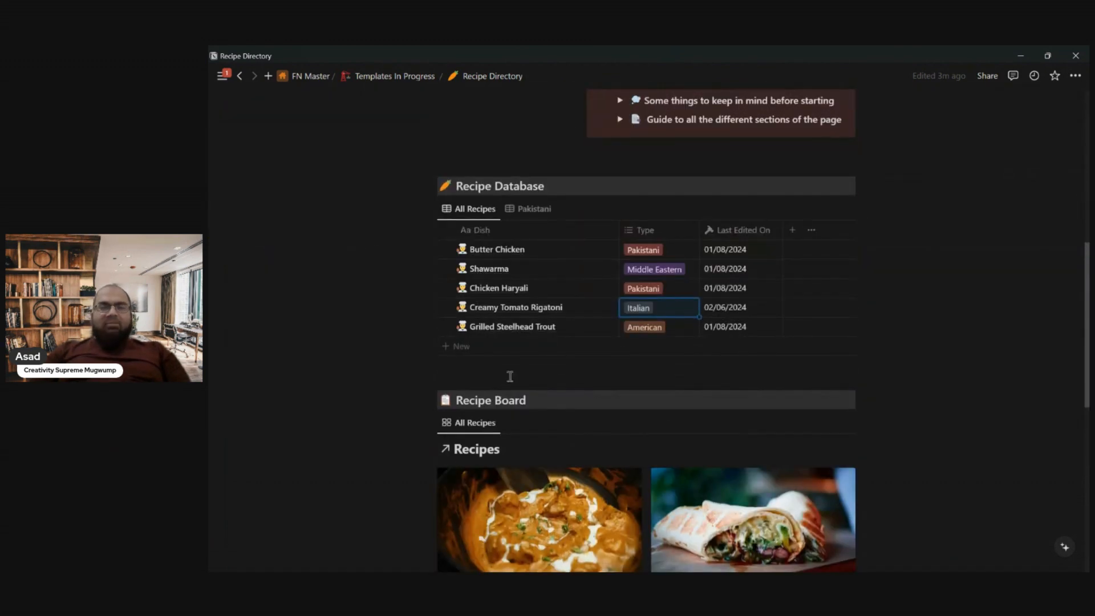
- Add a new entry named Chicken Biryani at the end of the Recipe Database
left_click(450, 352)
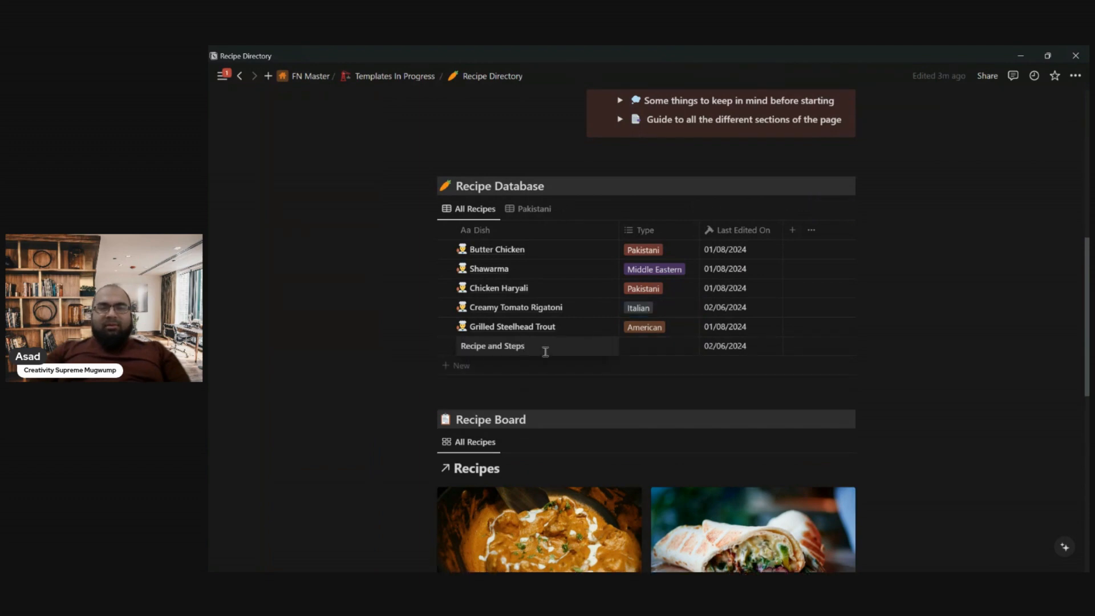
key("ctrl+a")
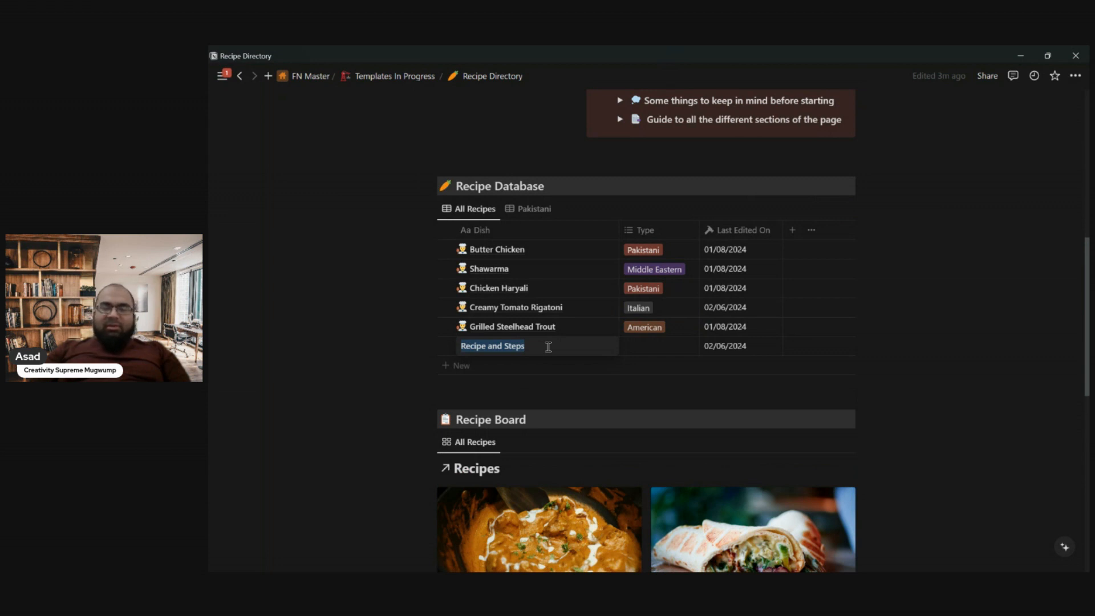
type("Bi")
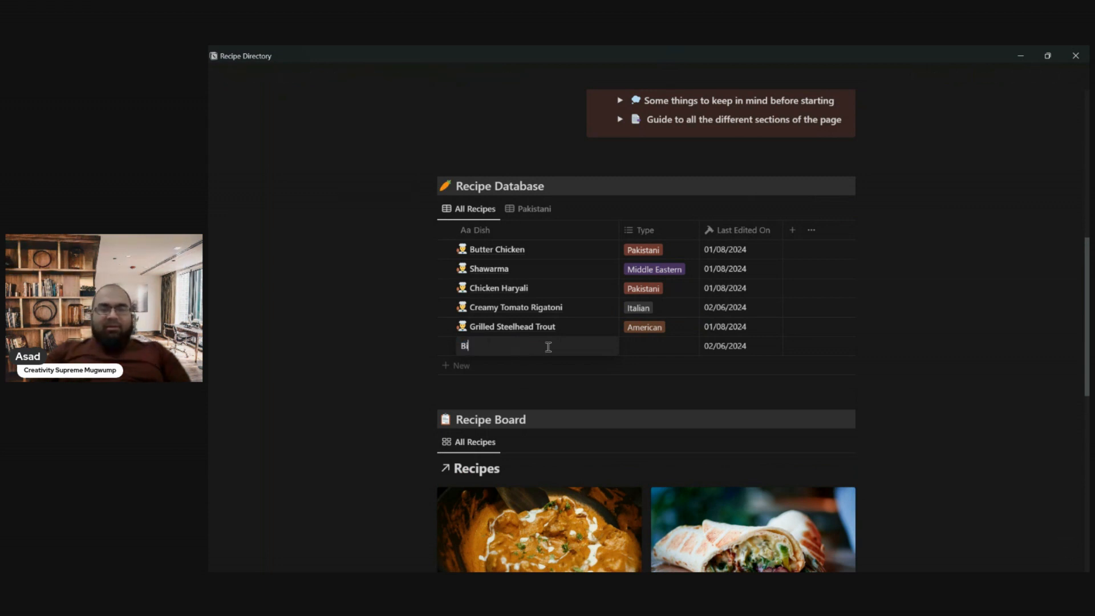
type("Chicken Biryani")
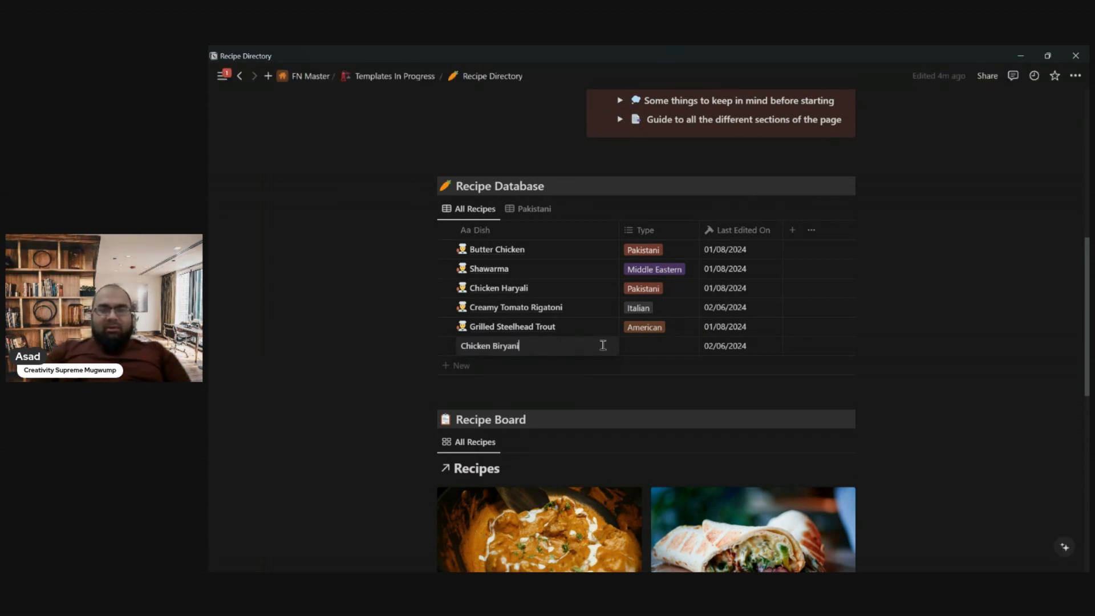
- Open the Chicken Biryani recipe and assign it the types Pakistani, Indian and Bengali
left_click(603, 345)
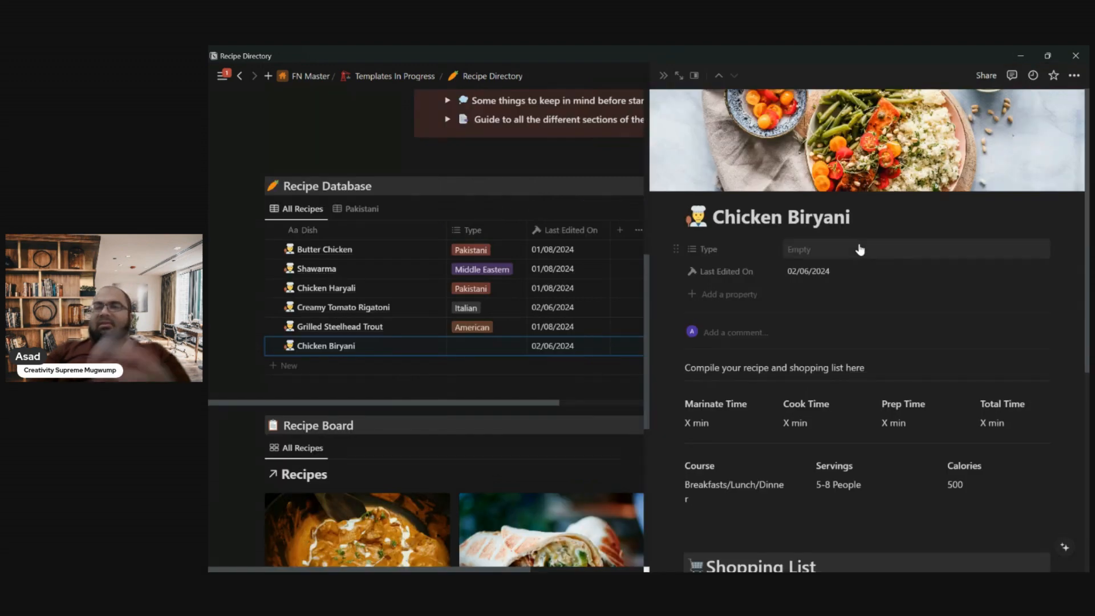
left_click(806, 251)
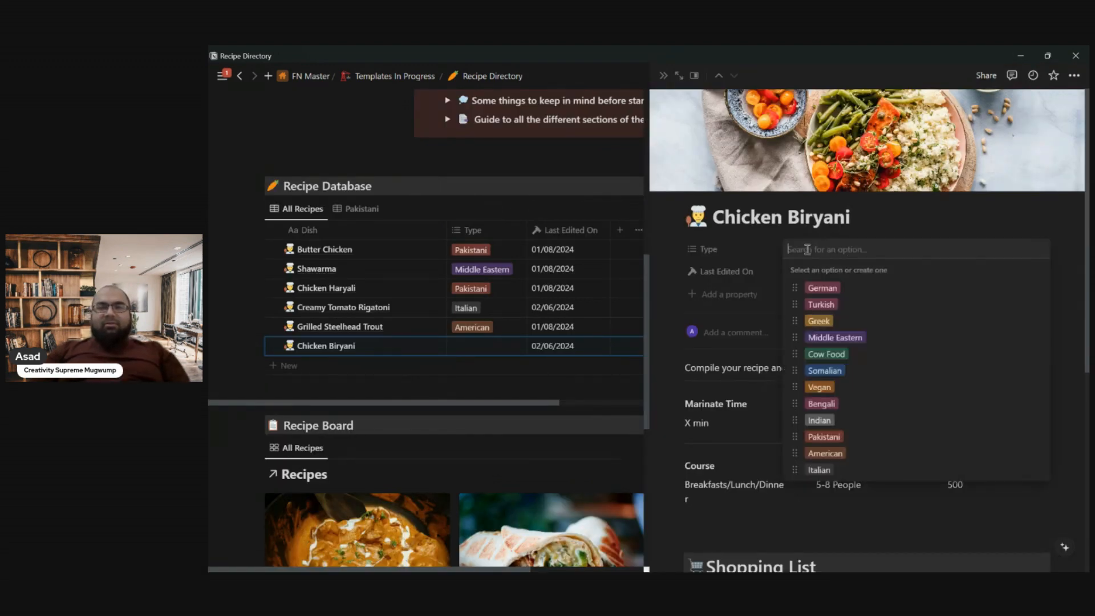
left_click(836, 437)
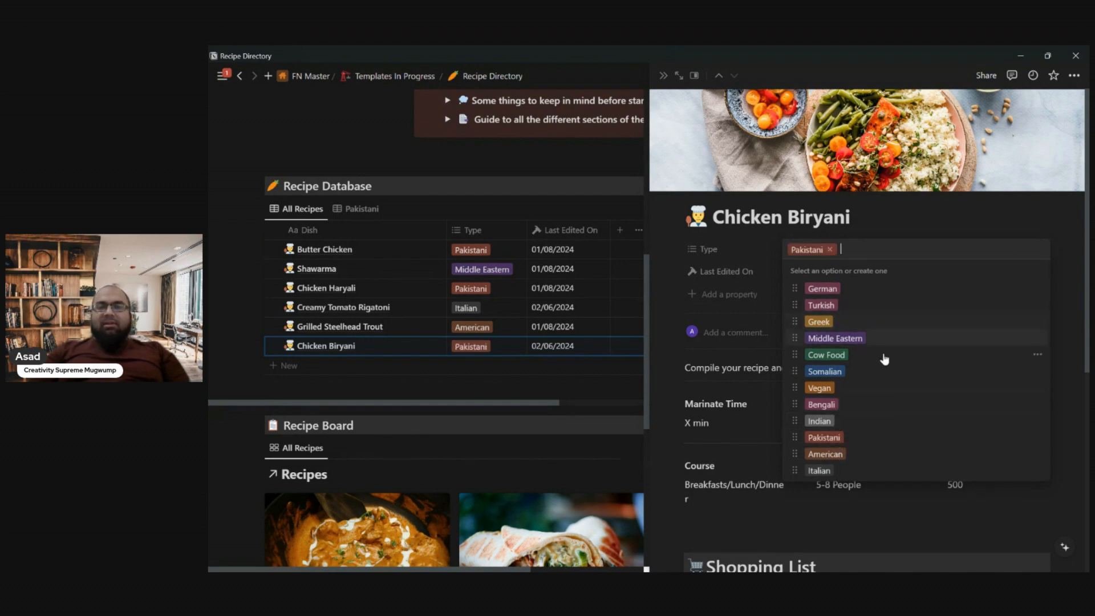
left_click(827, 422)
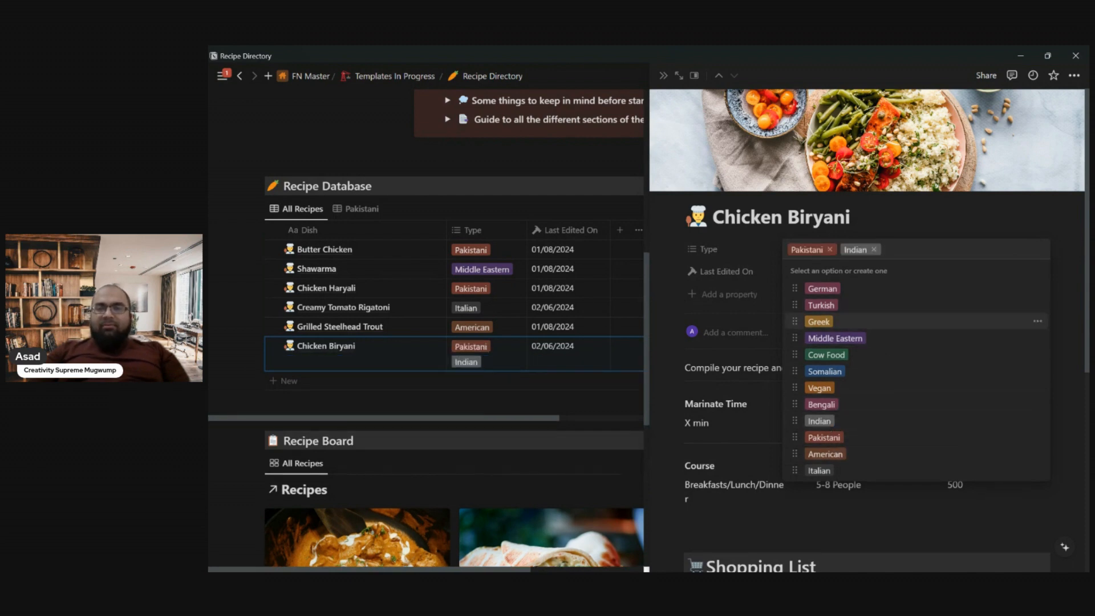
left_click(837, 407)
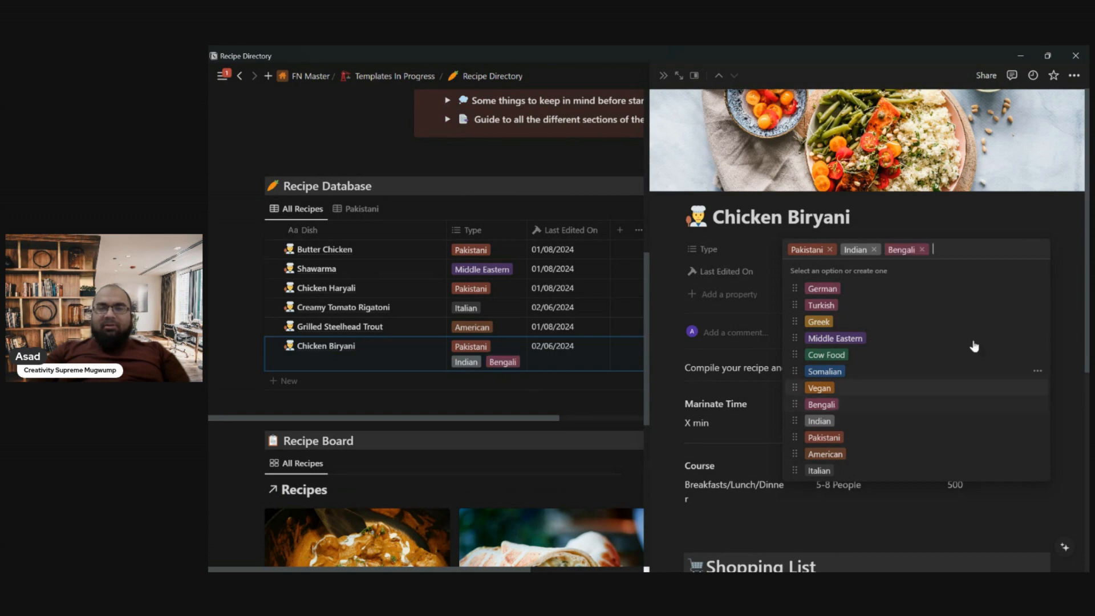
left_click(1066, 323)
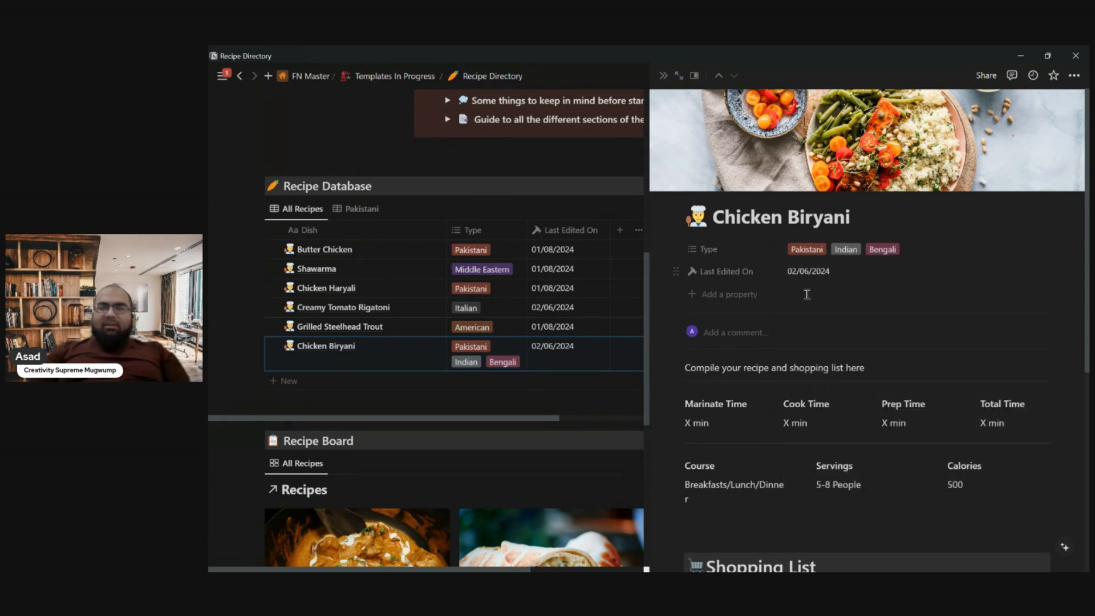
- Write "We are making sure we make biryani properly" as a comment on the Chicken Biryani recipe
left_click(754, 331)
type("We are ")
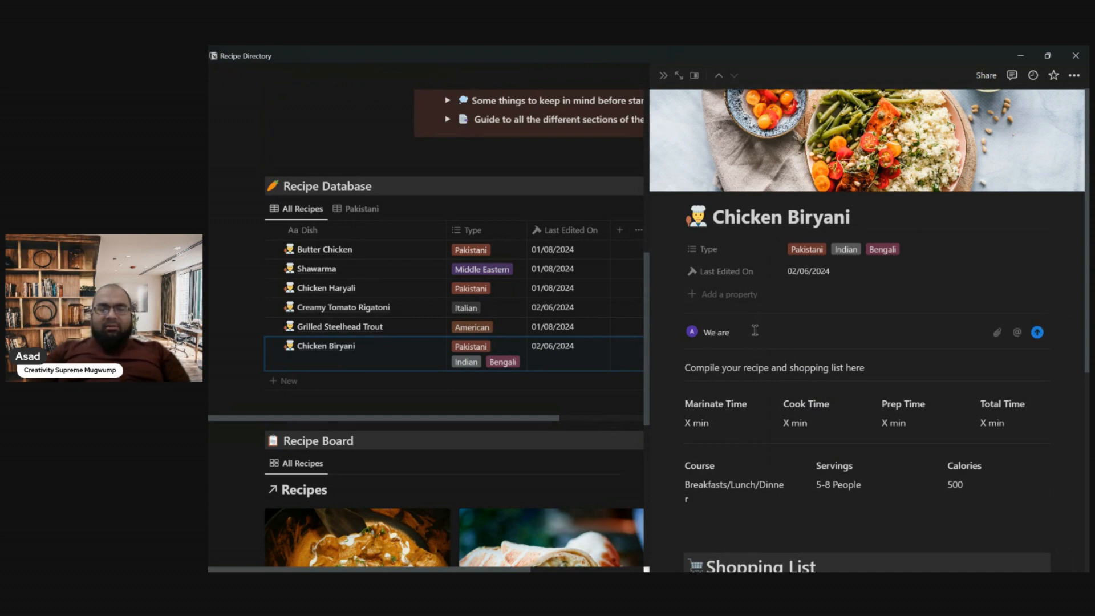
type("making sure we make biryani proper")
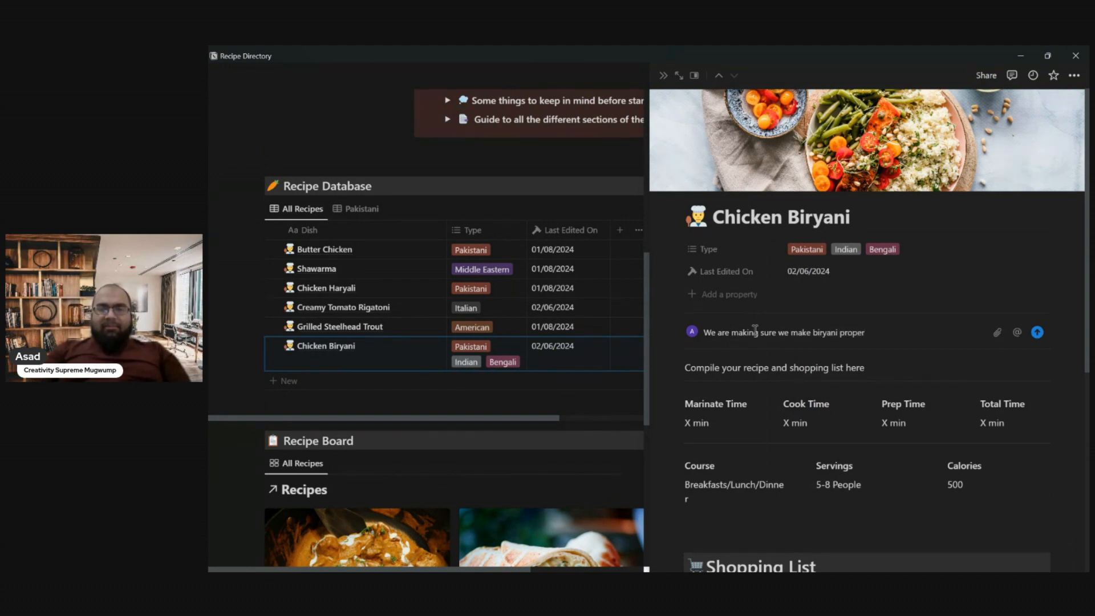
type("ly")
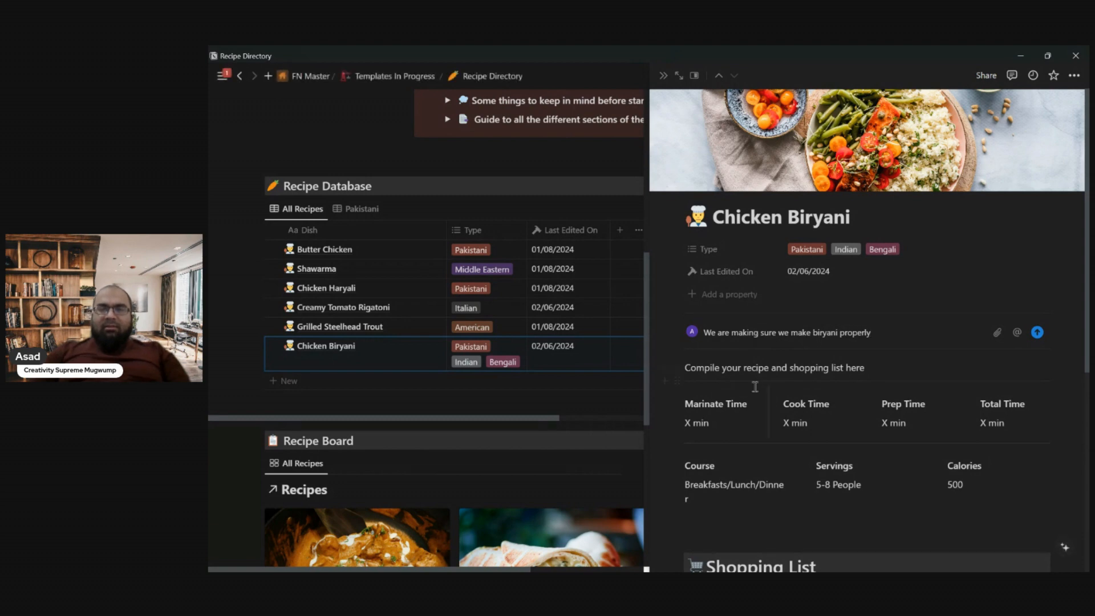
- Fill in the recipe times: marinate 60 min, cook 120 min, prep 30 min and total 3 hr 30min
scroll(754, 387, "down", 2)
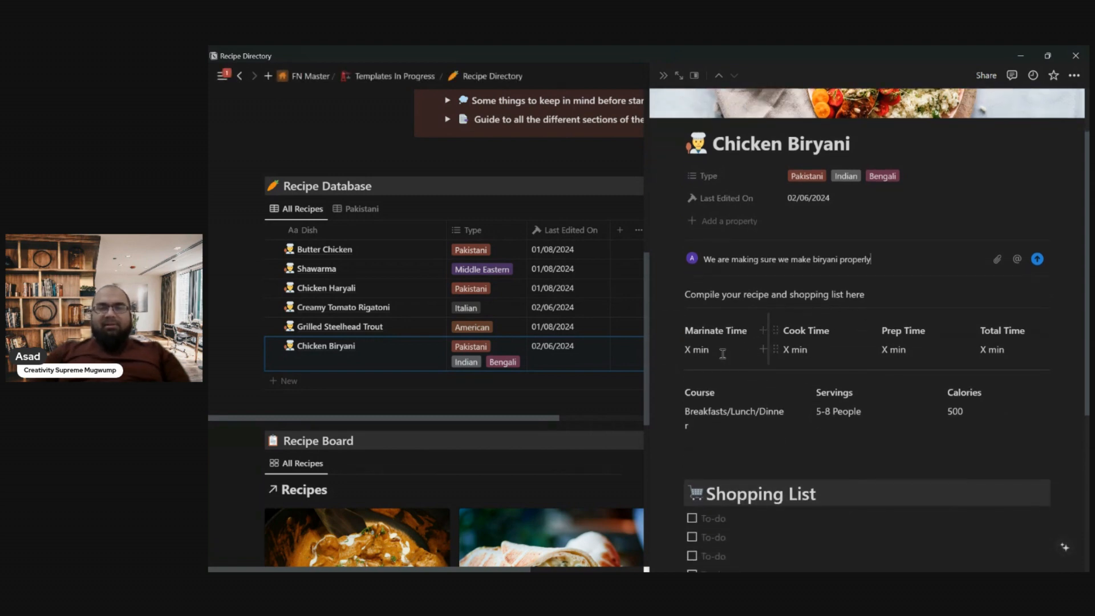
double_click(688, 350)
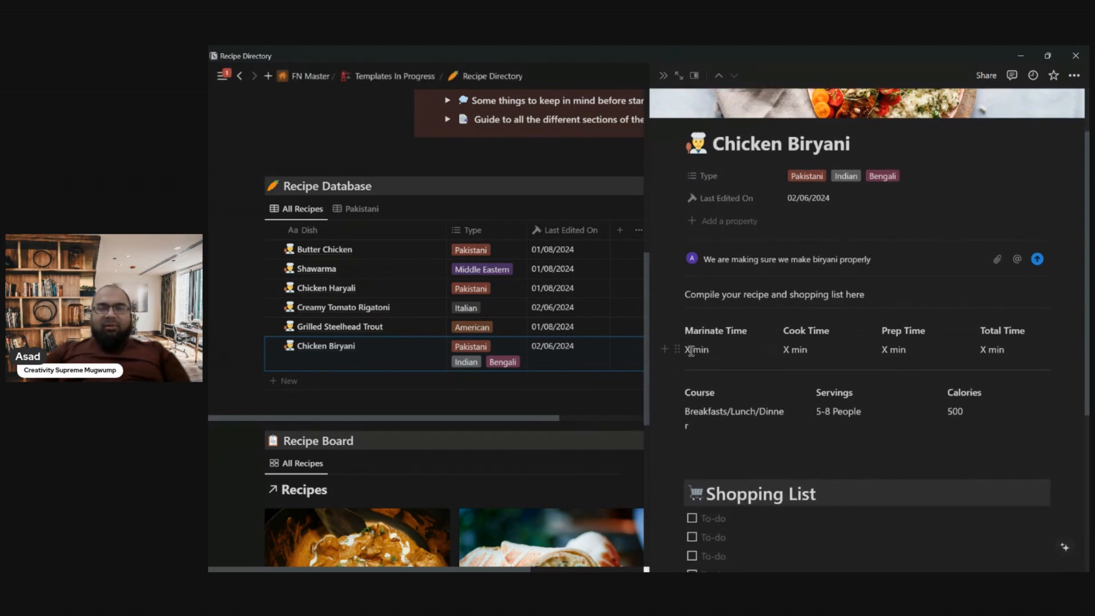
key("BackSpace")
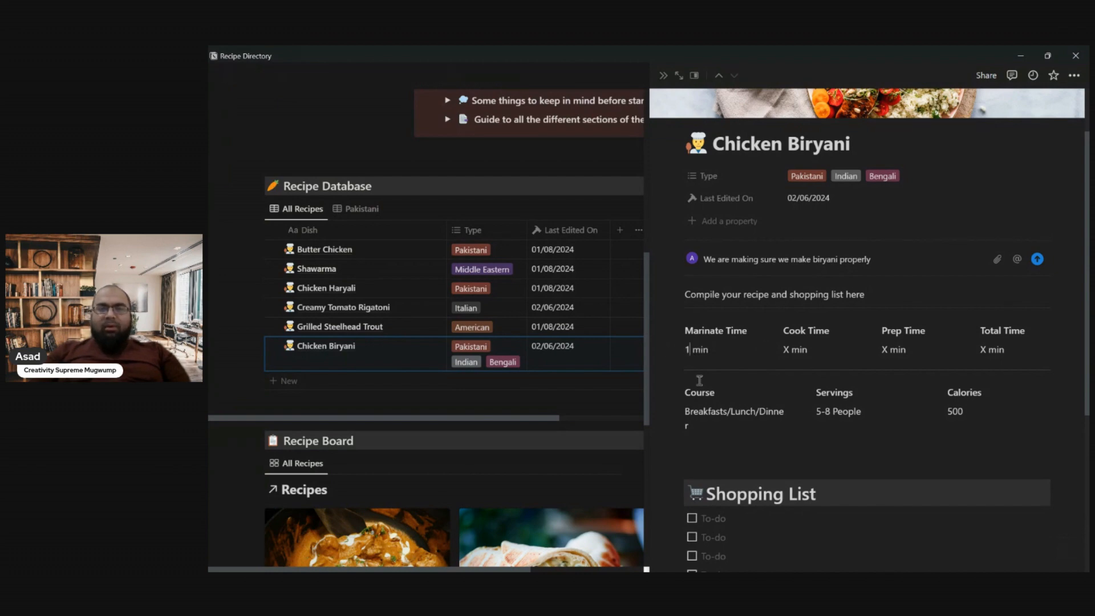
type("60")
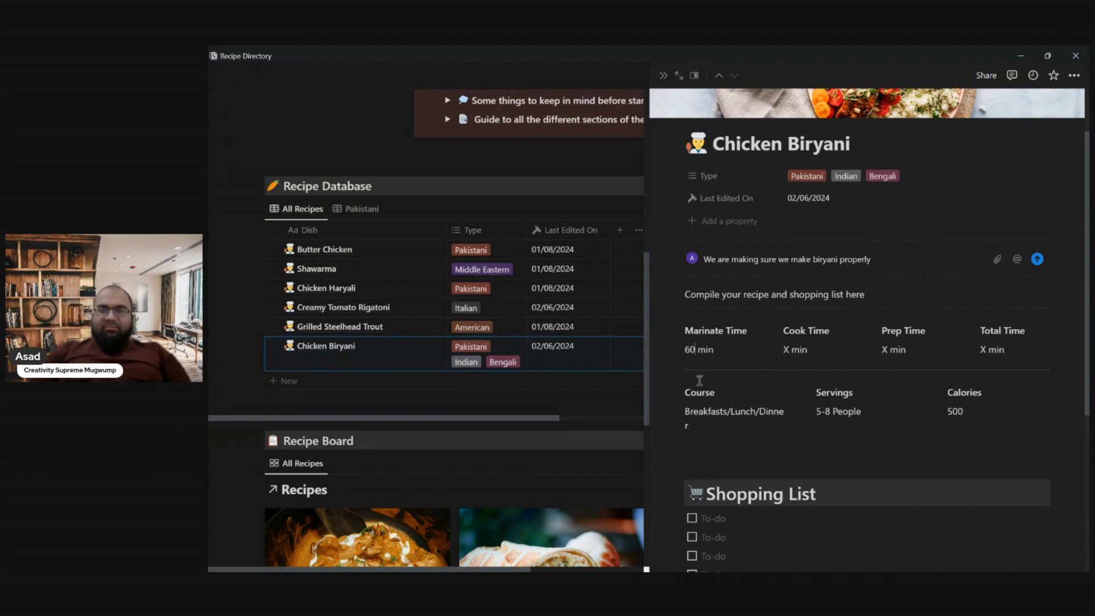
double_click(788, 349)
key("BackSpace")
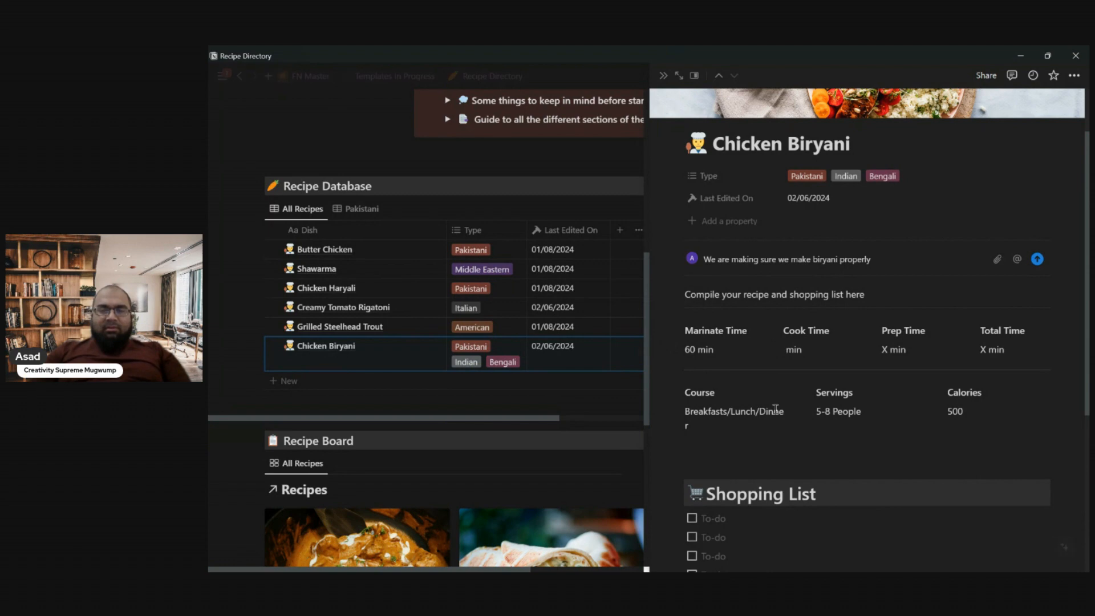
type("120")
left_click(889, 349)
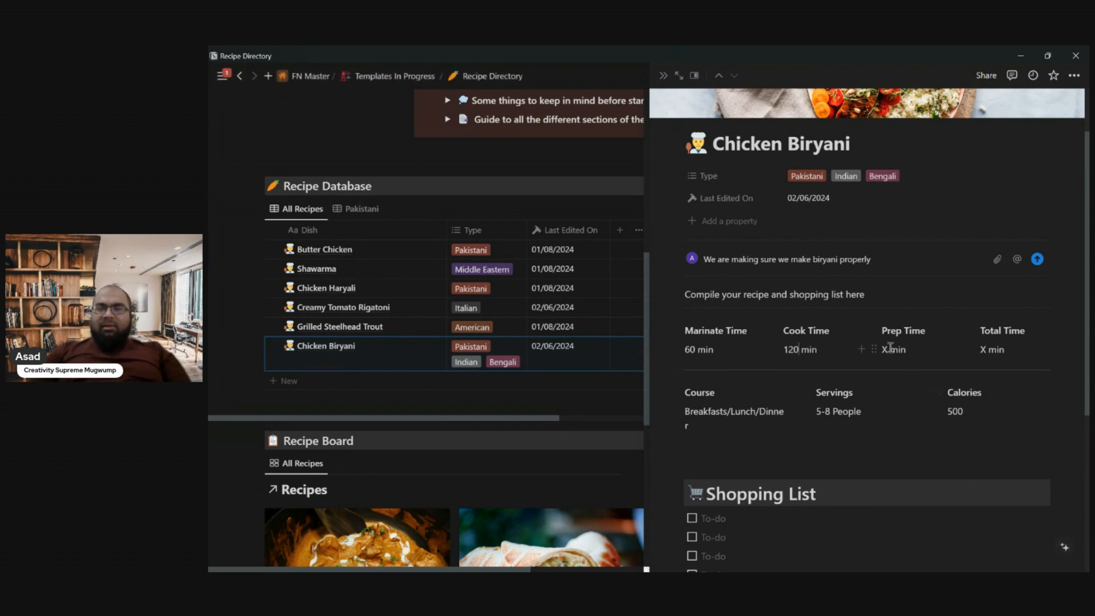
key("BackSpace")
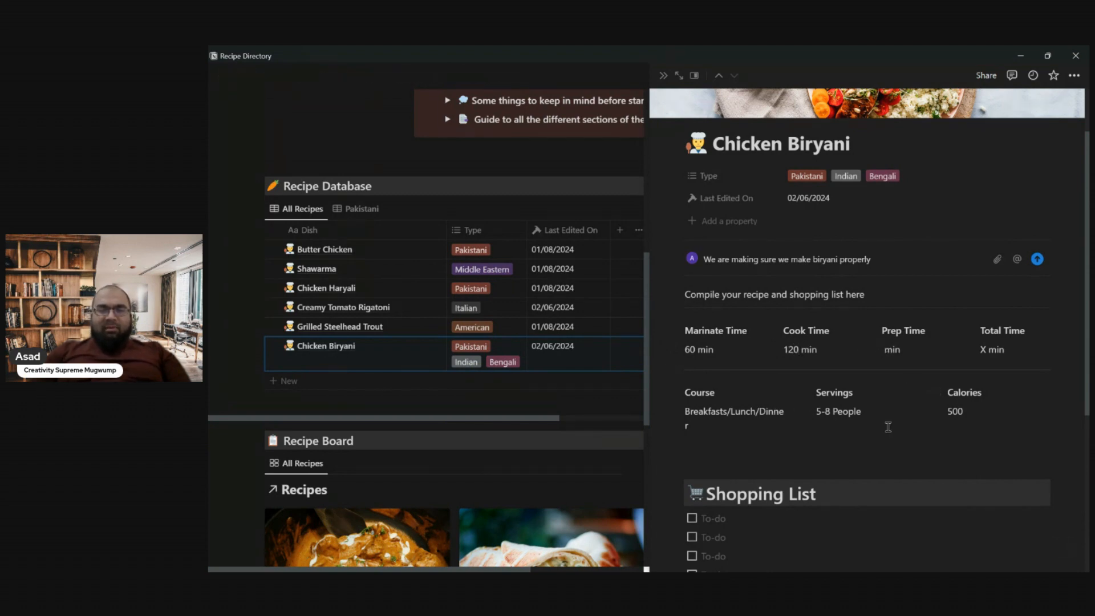
type("30")
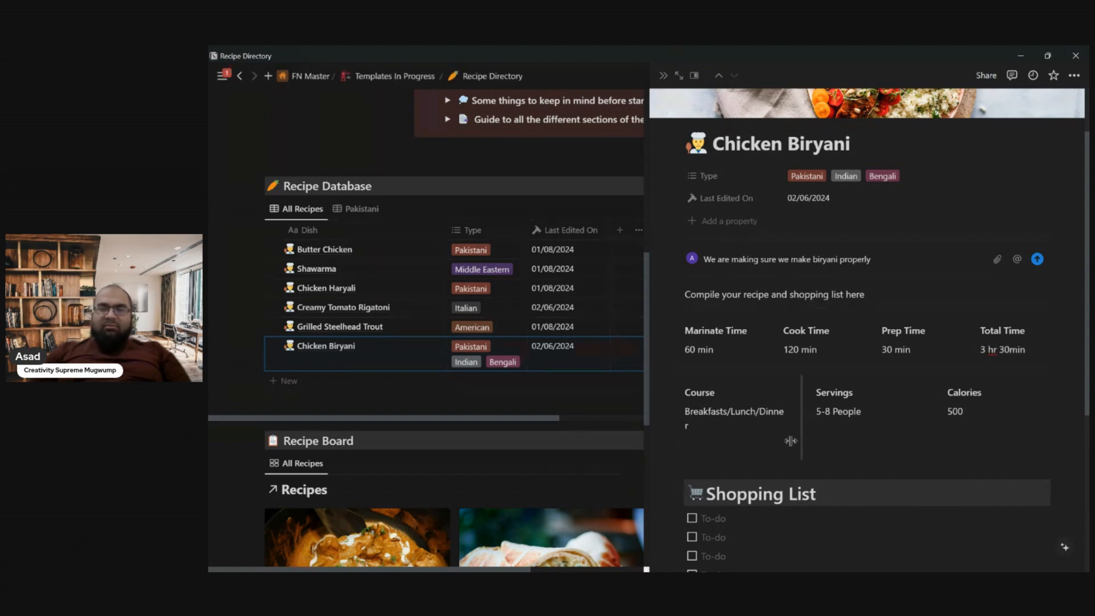
- Remove the breakfast option from the recipe's Course entry so that it reads Lunch/Dinner
key("Left")
key("Left")
key("BackSpace")
key("BackSpace")
key("BackSpace")
key("BackSpace")
key("BackSpace")
key("BackSpace")
key("BackSpace")
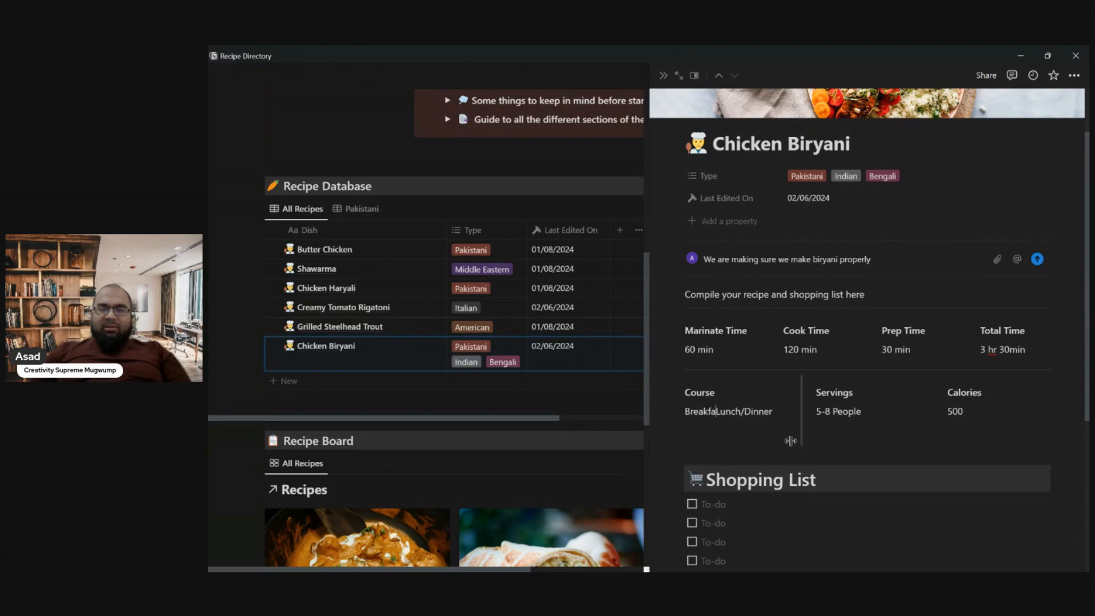
key("BackSpace")
key("BackSpace")
key("BackSpace")
key("BackSpace")
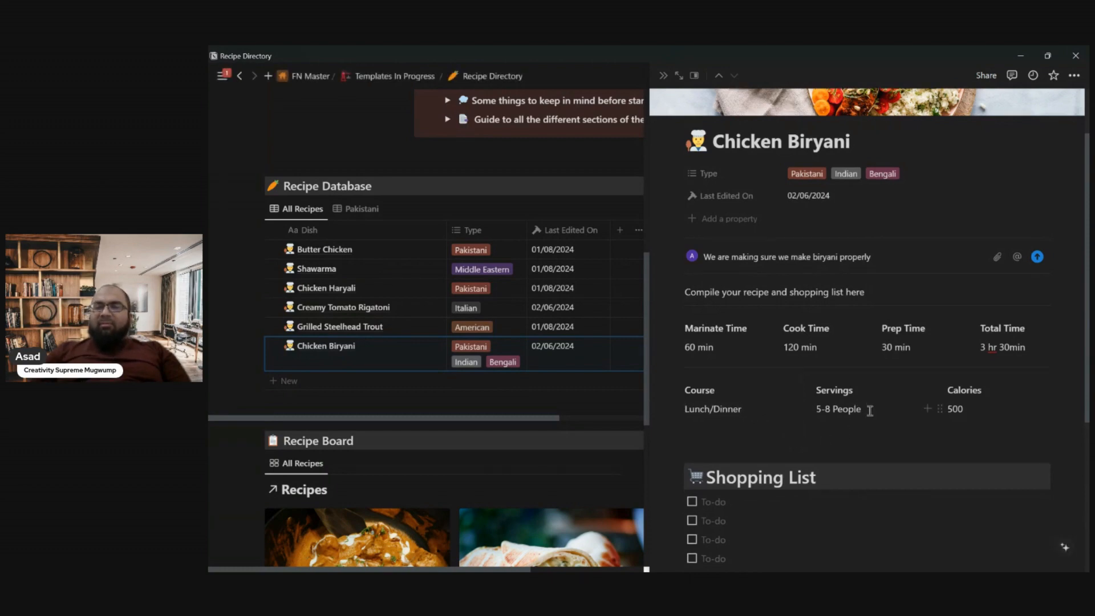
- Set the Chicken Biryani recipe's Calories entry to 800
scroll(870, 411, "down", 1)
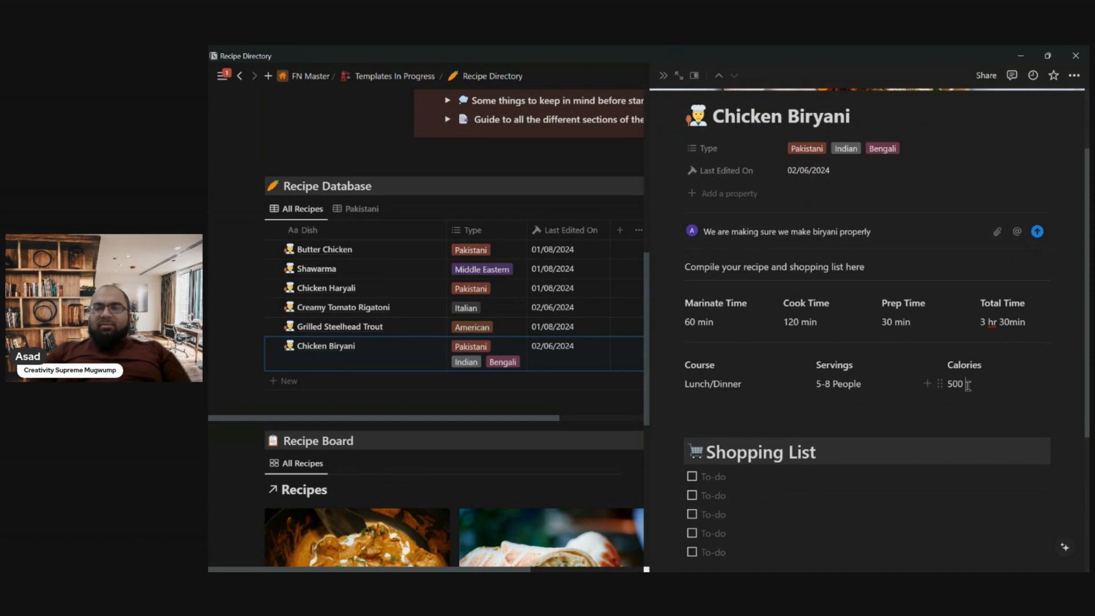
left_click(968, 386)
key("BackSpace")
key("BackSpace")
key("BackSpace")
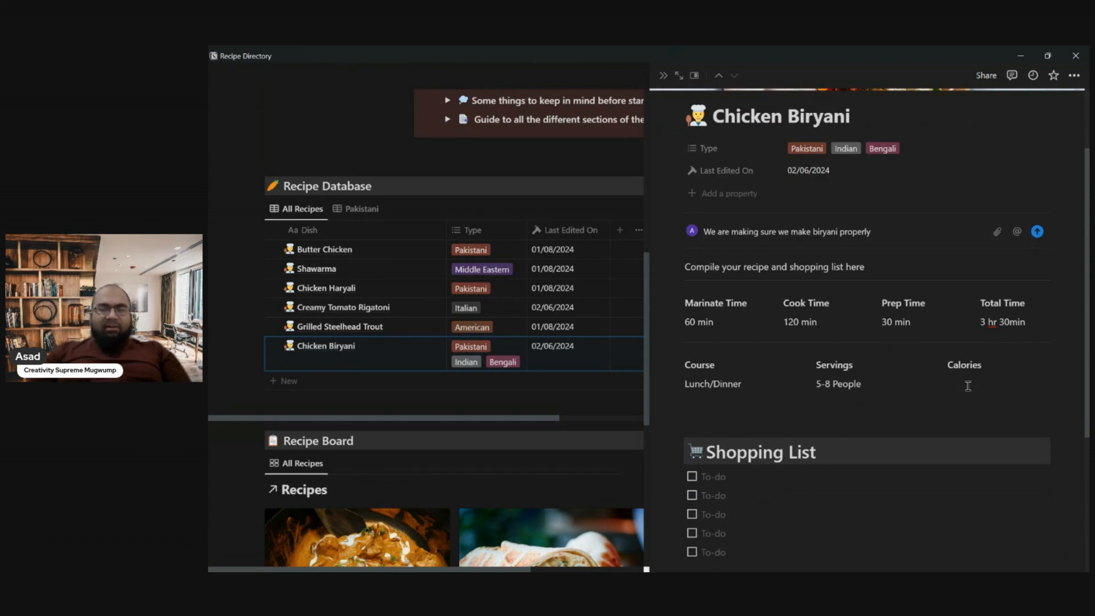
- Fill the first three Shopping List to-dos with Rice, Chicken and Tomatoes
scroll(968, 386, "down", 4)
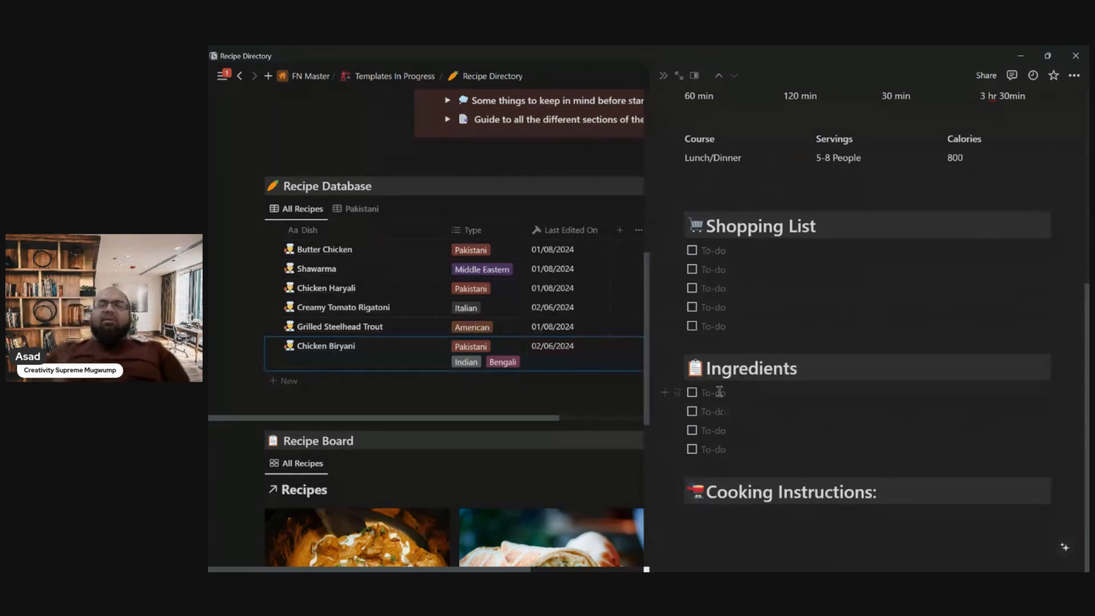
left_click(713, 257)
type("Ric")
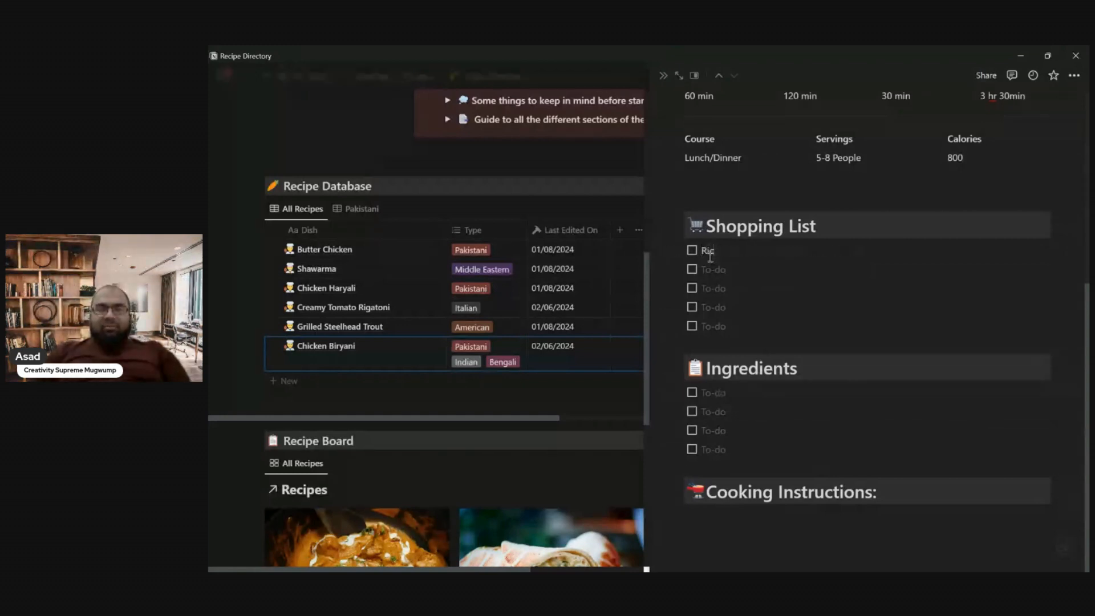
type("e")
key("Down")
type("Chicken")
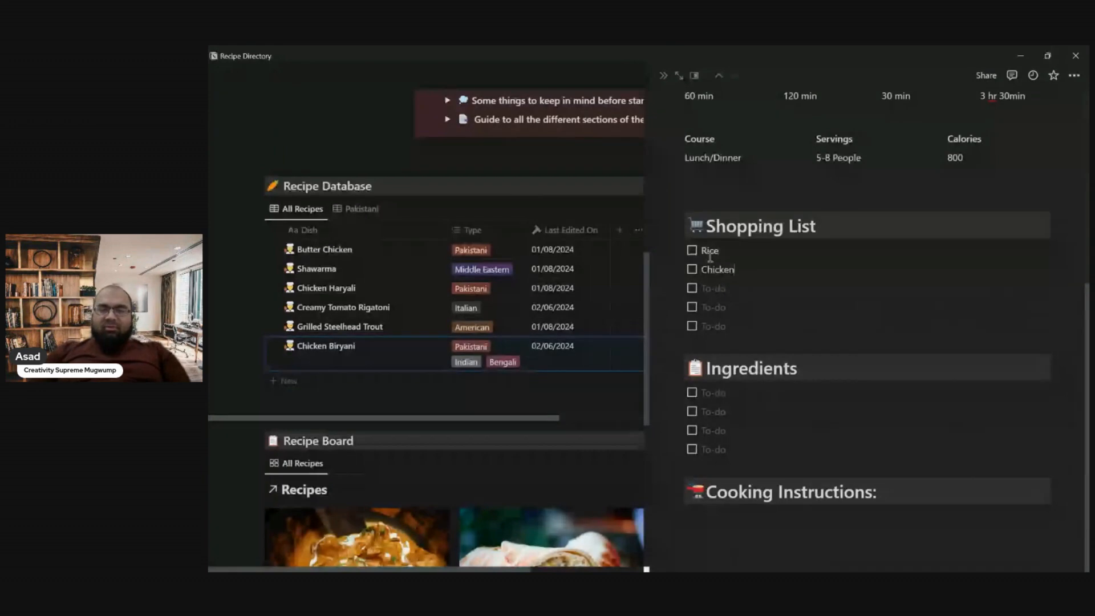
key("Down")
type("Tomatoes")
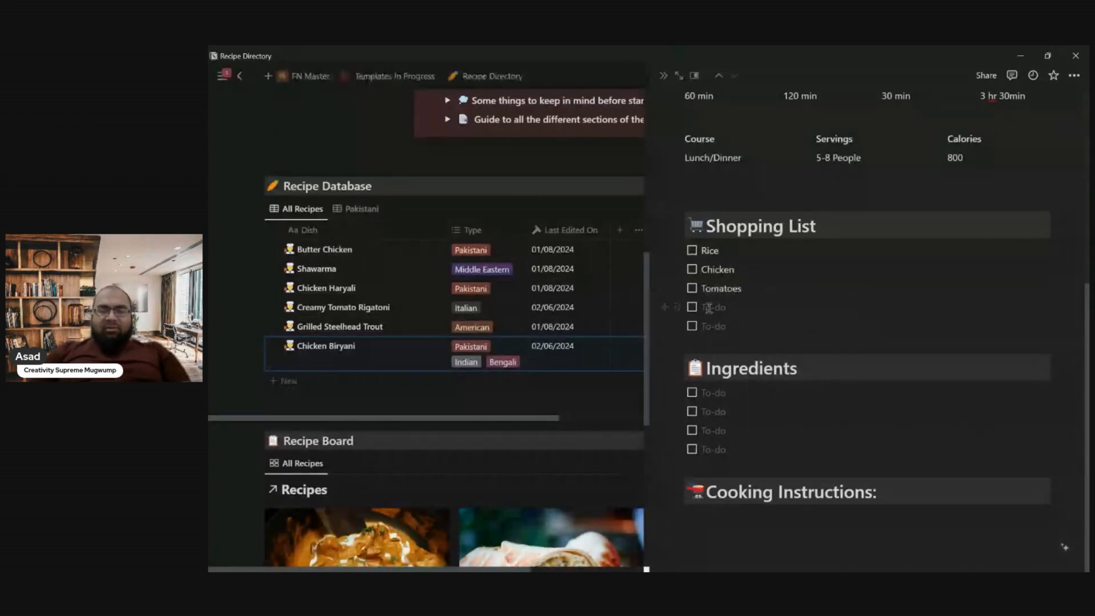
- Complete the Shopping List with Yoghurt and Cinnamon, plus an extra to-do for Elaichi
left_click(709, 307)
type("Yoghurt")
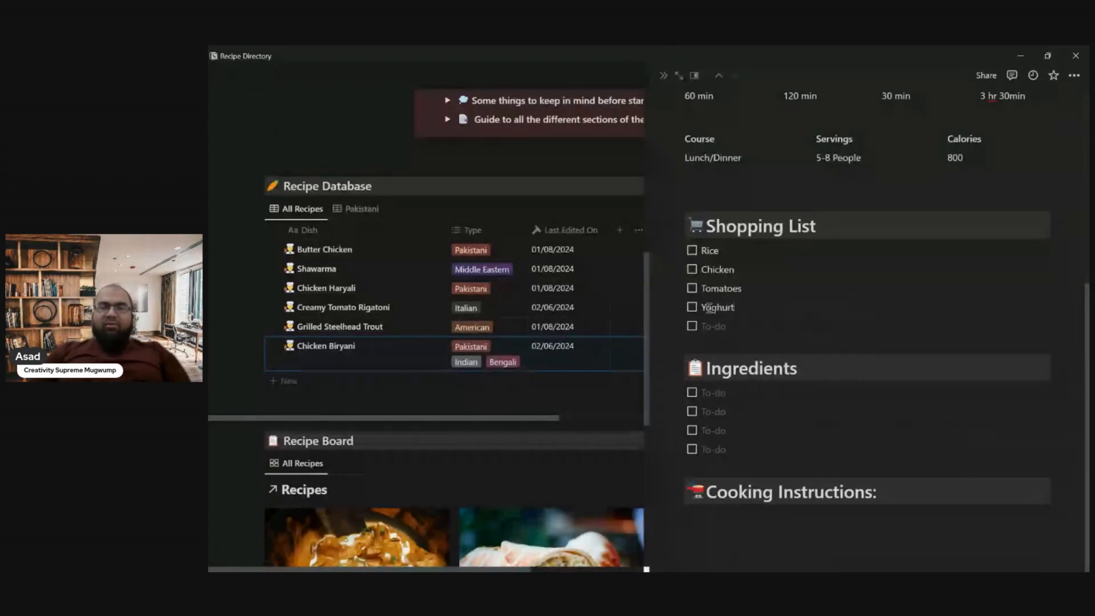
left_click(708, 328)
type("Cinnamon")
key("Return")
type("Elaichi")
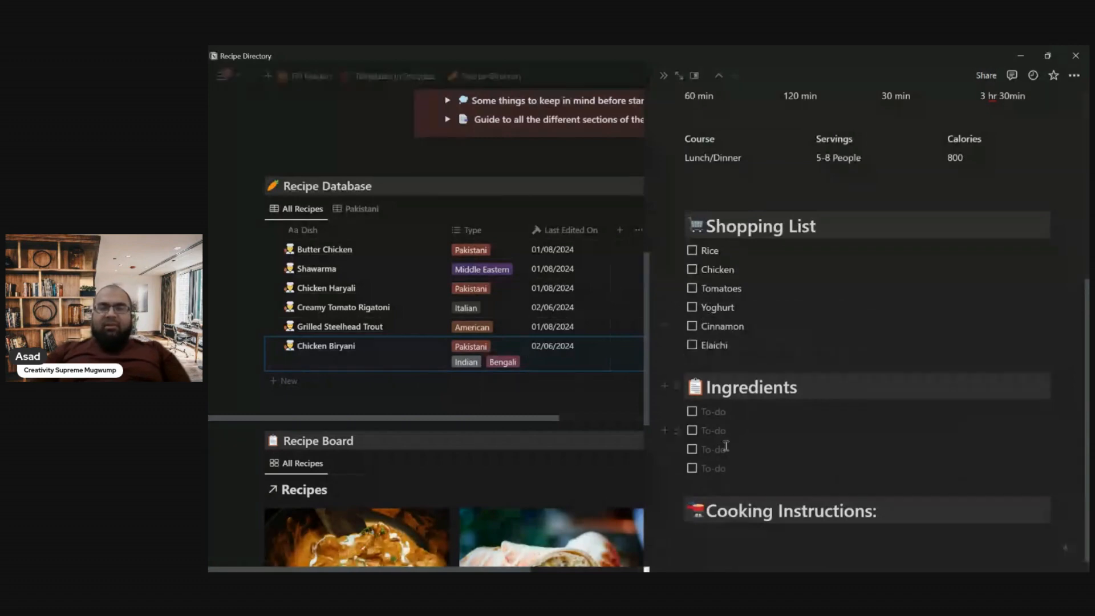
- Enter "2 cups of rice" and "2 lbs of chicken" as the first two Ingredients to-dos
left_click(708, 410)
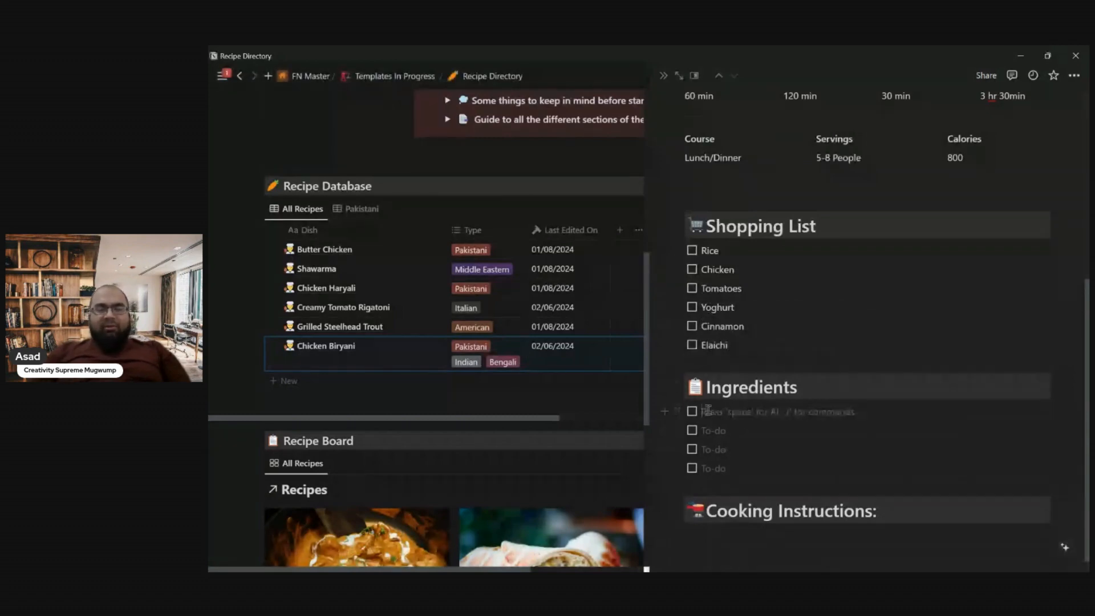
type("2 cups o")
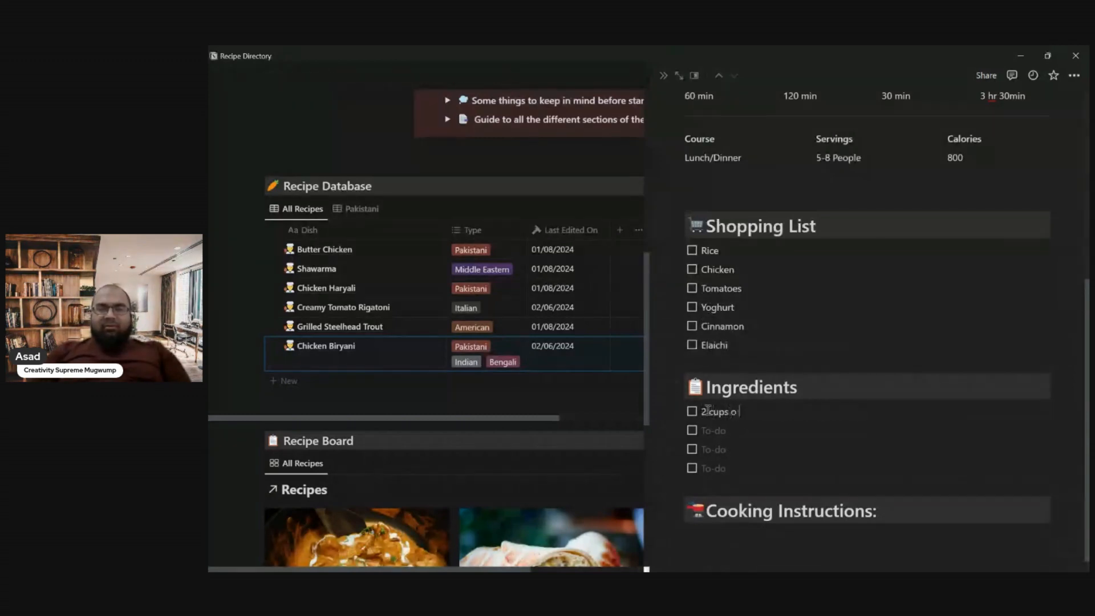
type("f rice")
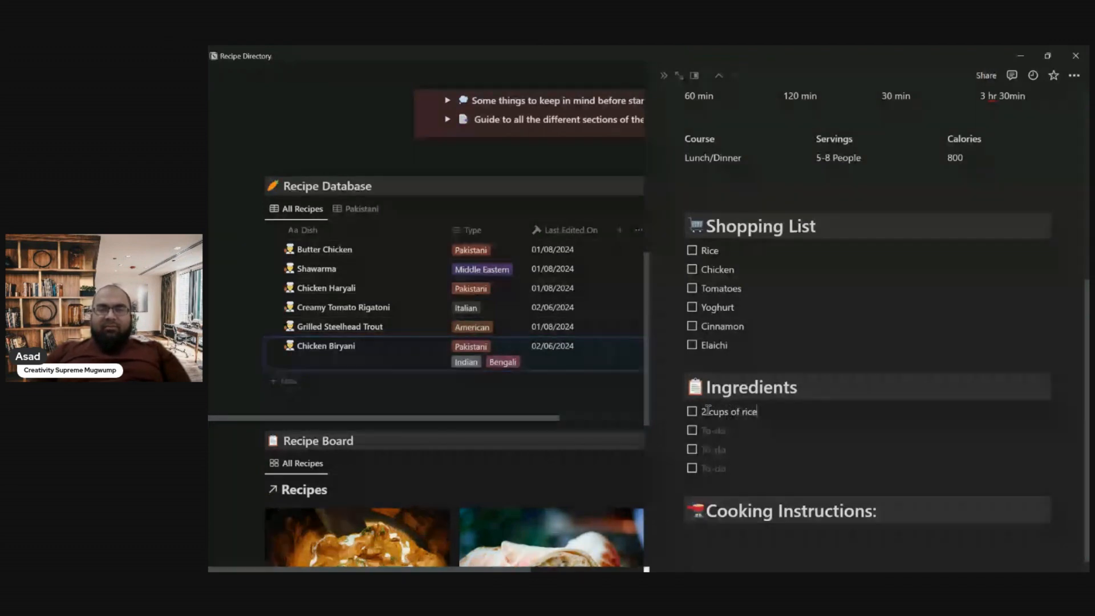
key("Down")
type("2 ")
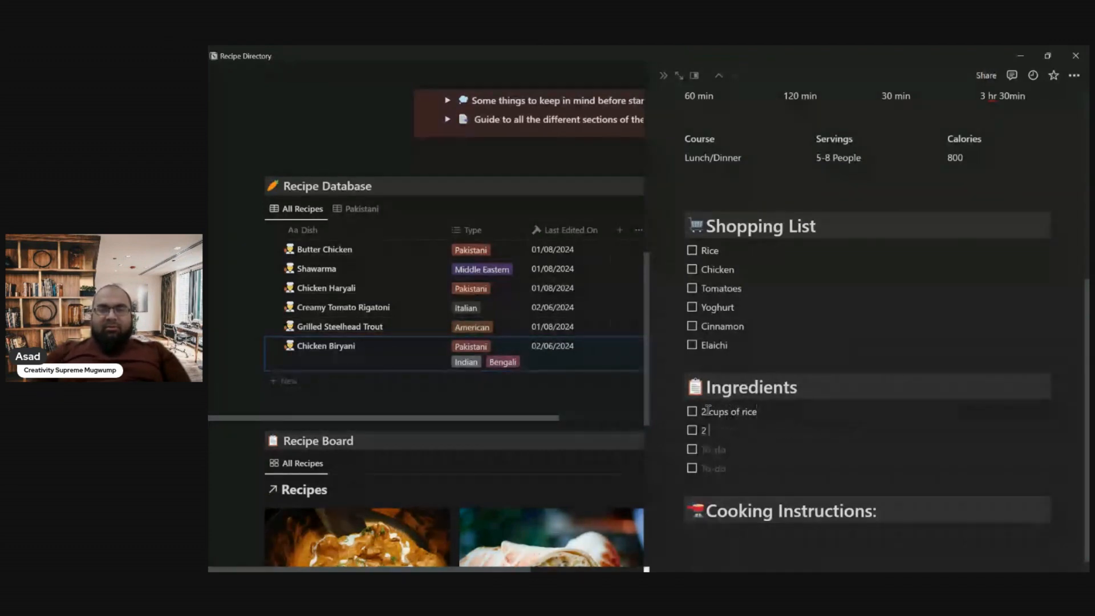
type("lbs of chicken")
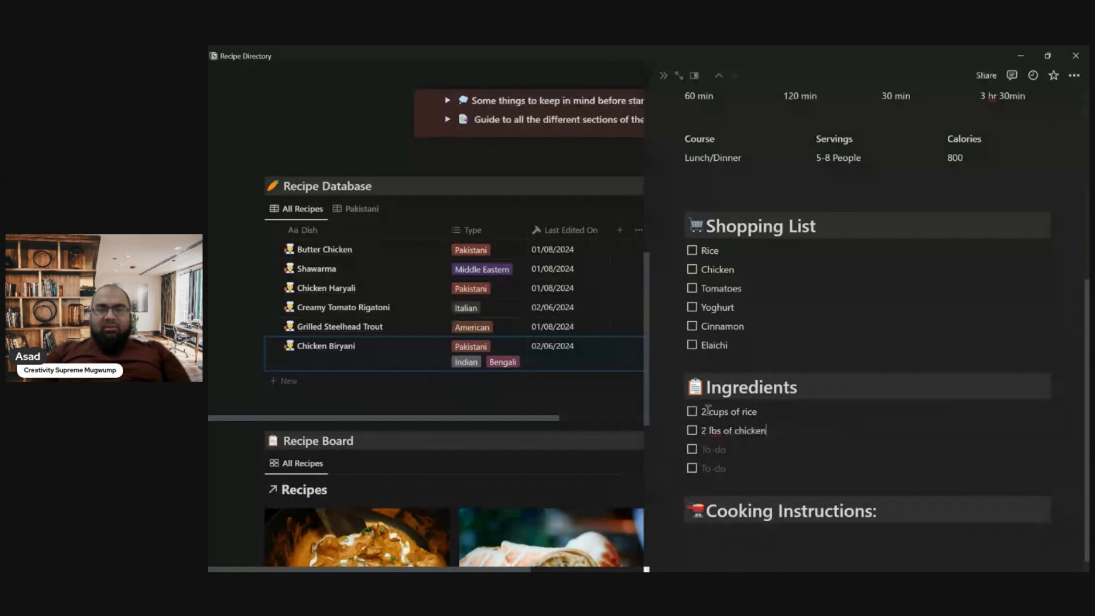
- Add "3 tomatoes" and "2 Tablesoons of yoghurt" as the following to-dos under Ingredients
left_click(712, 450)
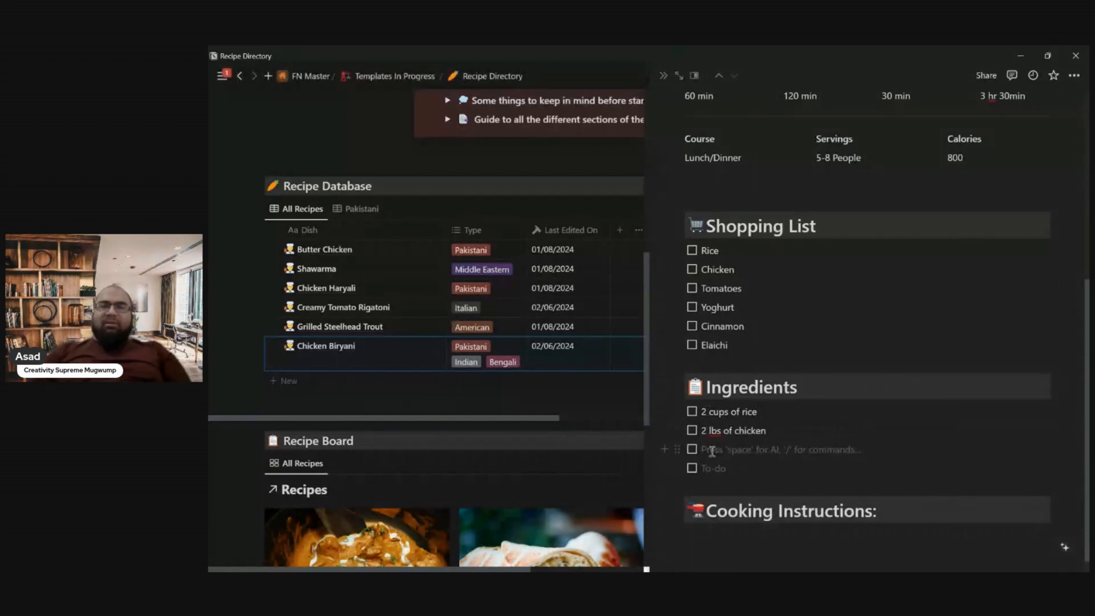
scroll(713, 448, "up", 2)
scroll(716, 442, "down", 3)
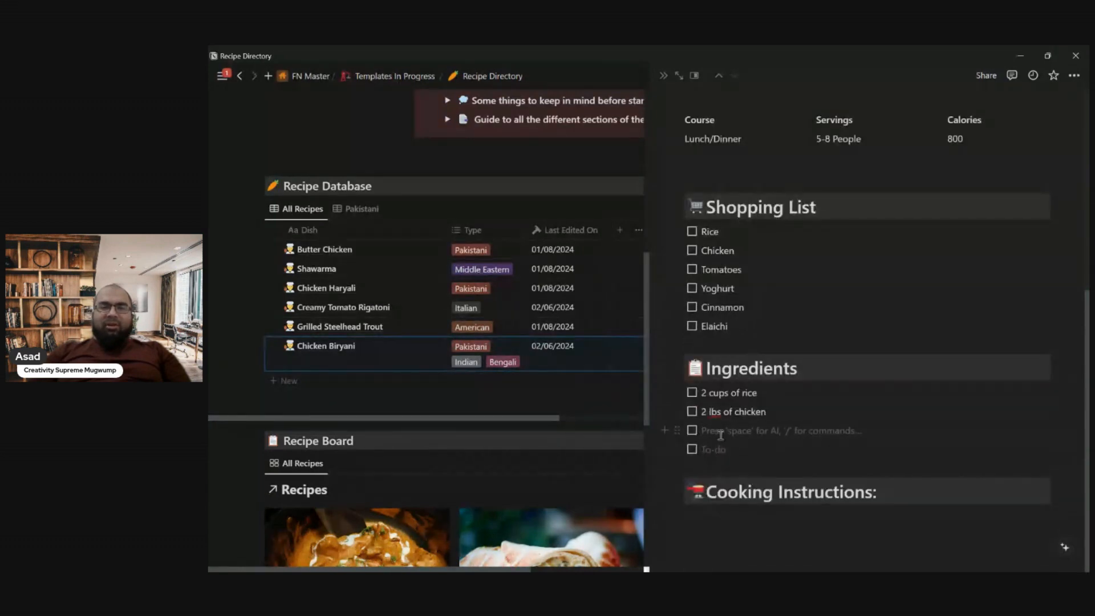
type("3 tomatoes")
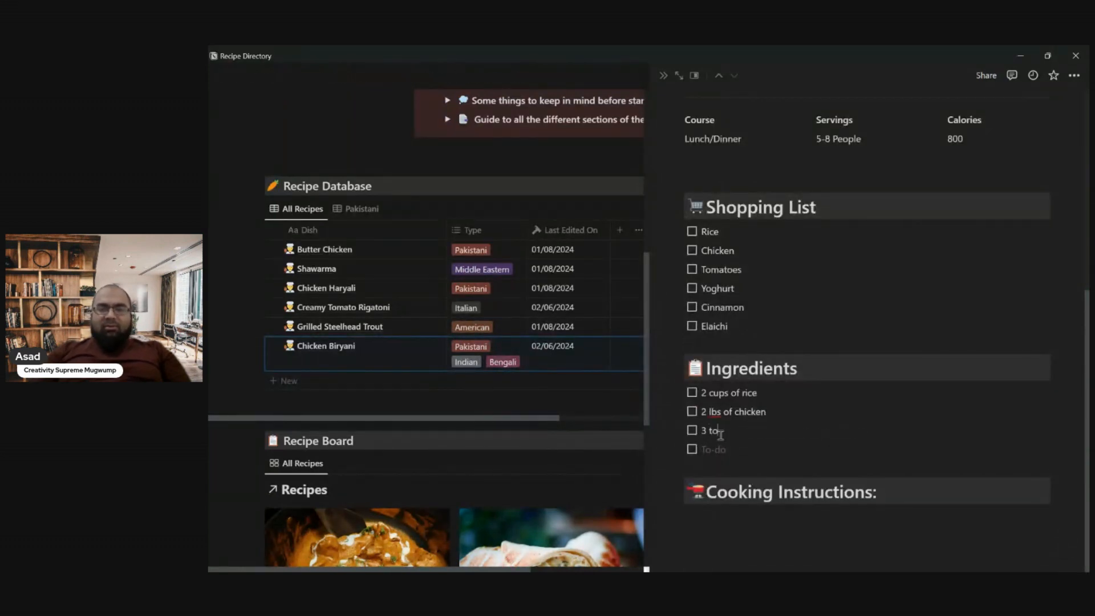
key("Return")
type("2 ")
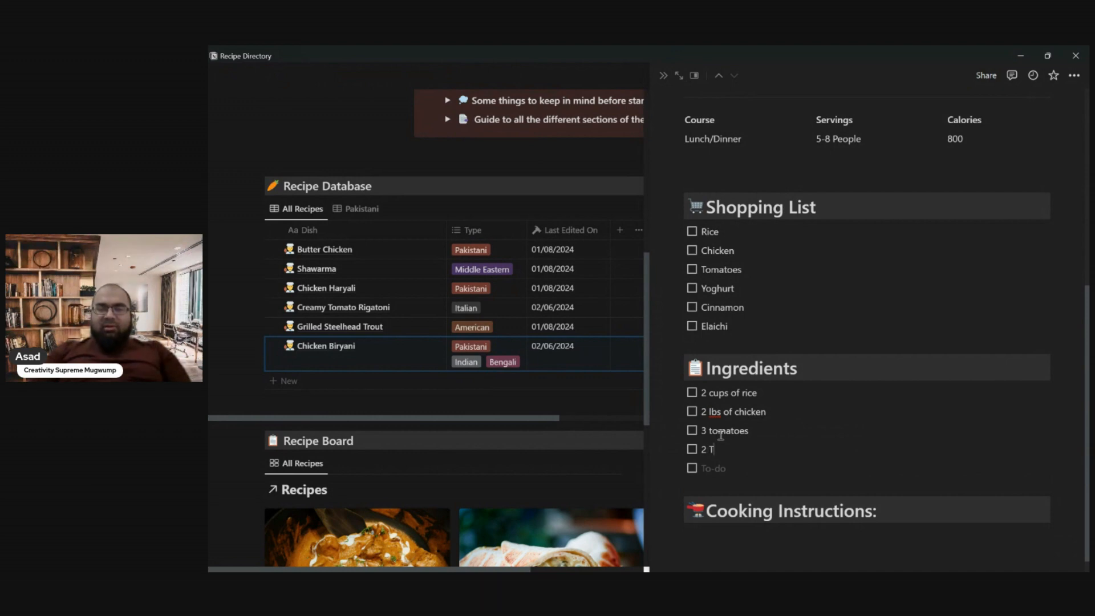
type("Tablesoons of yoghut")
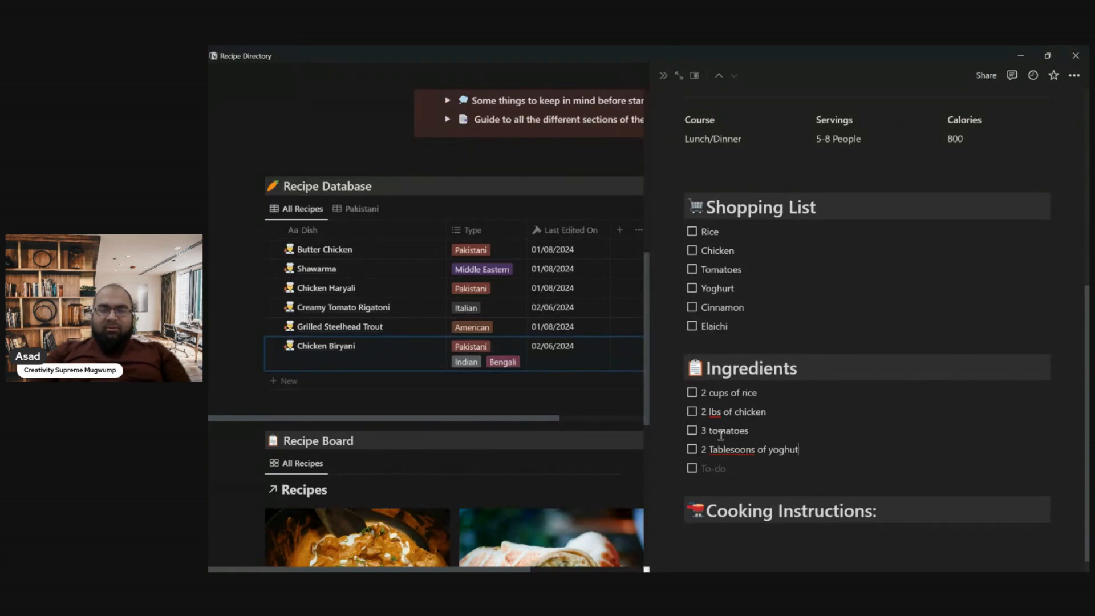
- Insert two more Ingredients to-dos reading "1 stick of cinnamon" and "3 pieces elaichi"
key("Return")
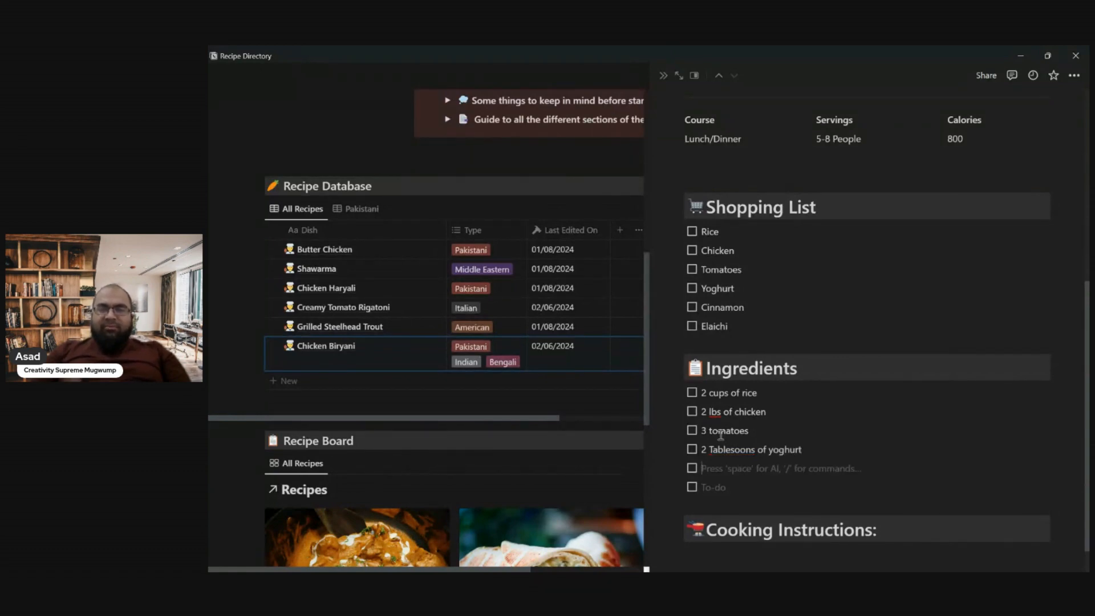
type("1 sti")
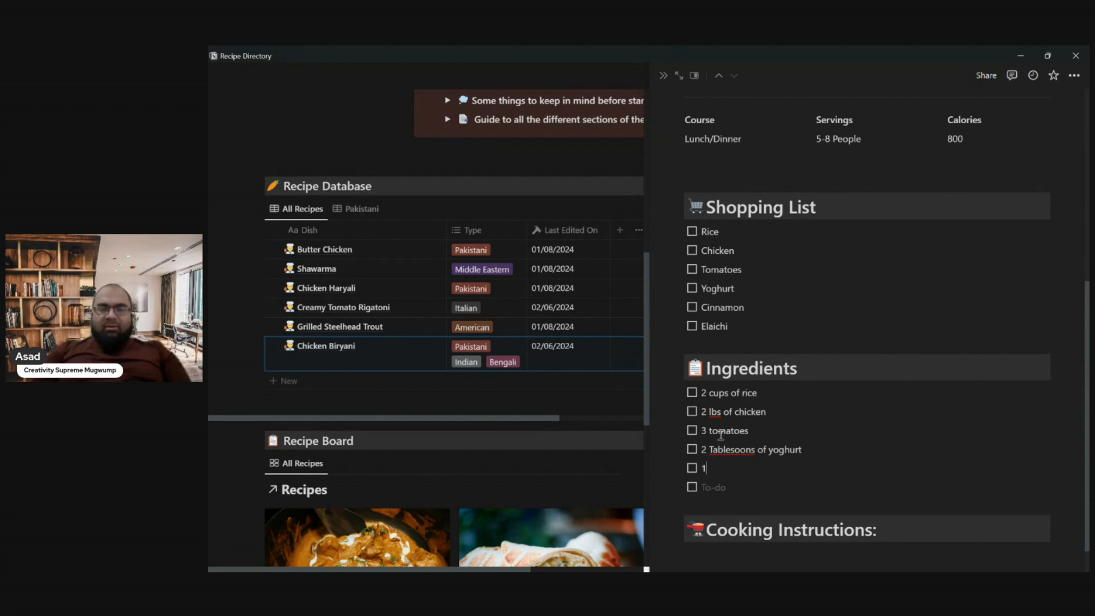
type("cinnamon")
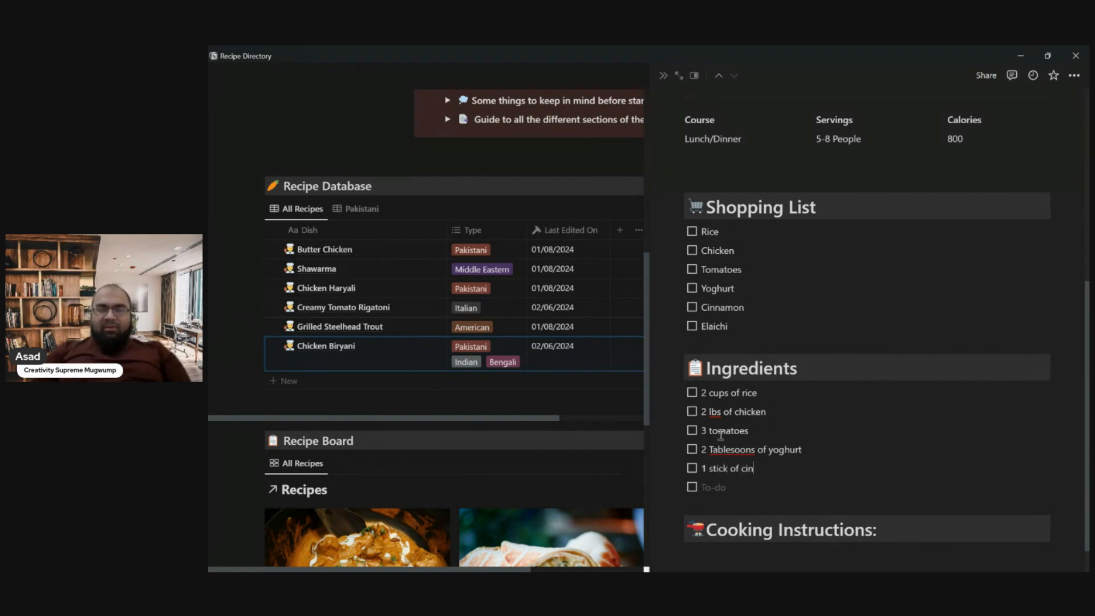
key("Return")
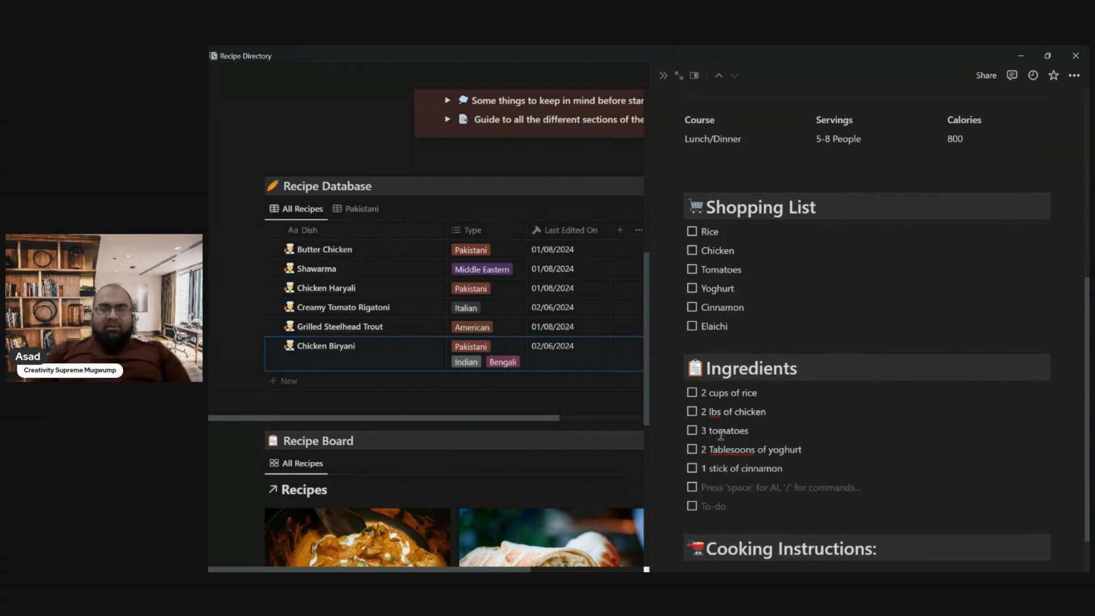
type("3 piece ")
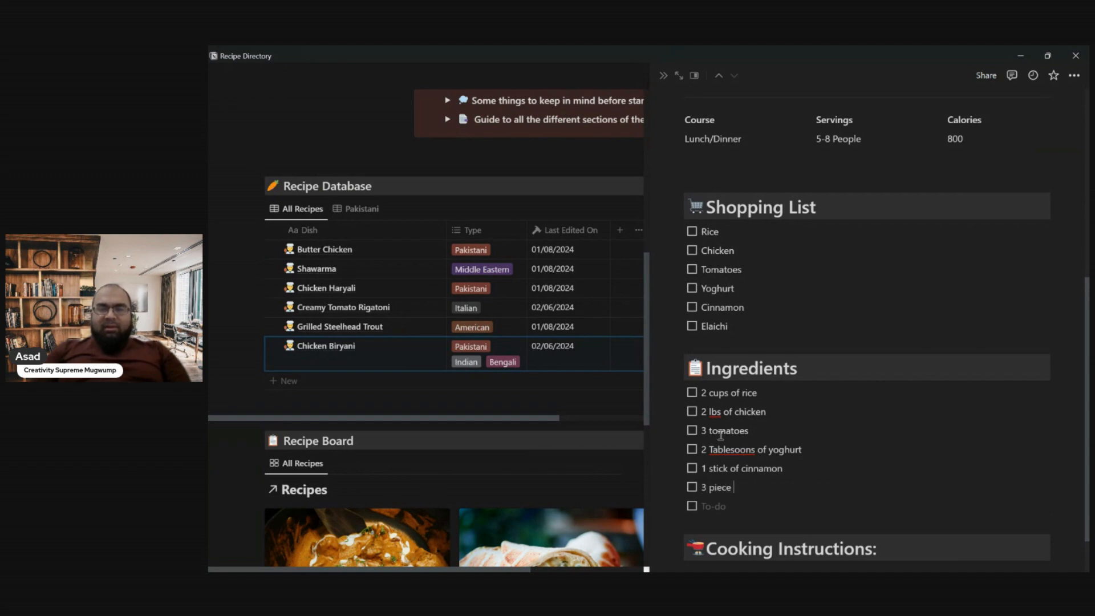
type(" elaichi")
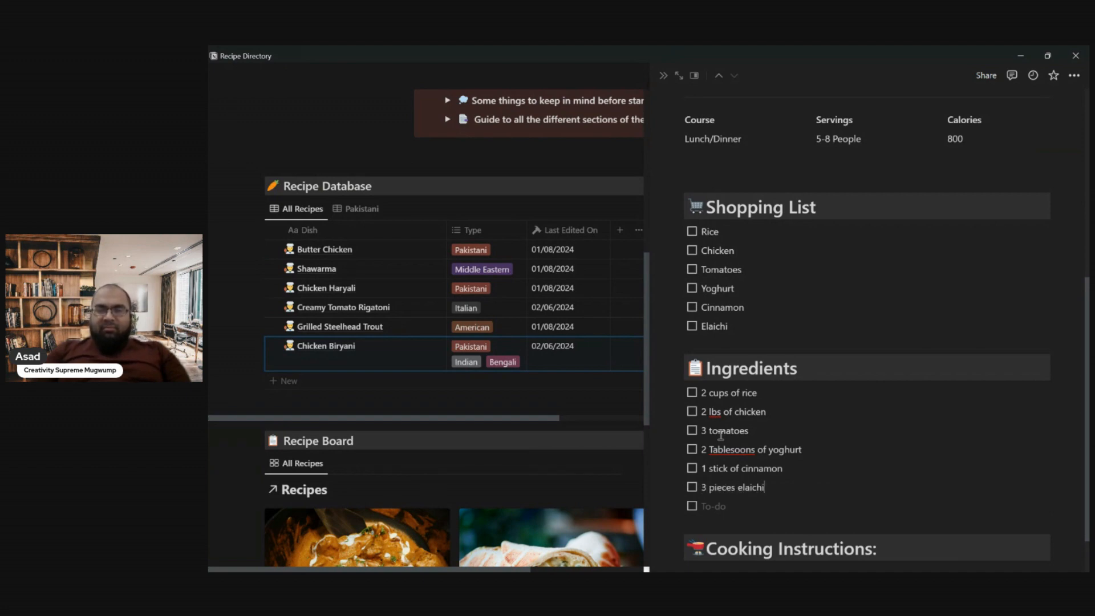
- Write "boil rice, marinade chicken in shan masala" under Cooking Instructions
scroll(721, 435, "down", 1)
left_click(743, 509)
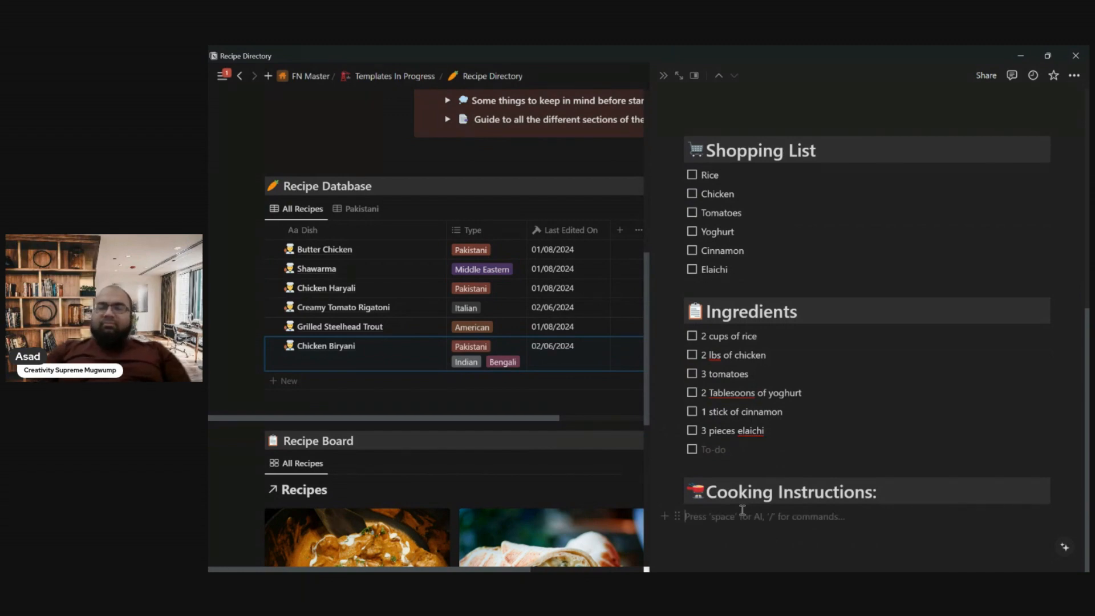
type("boil")
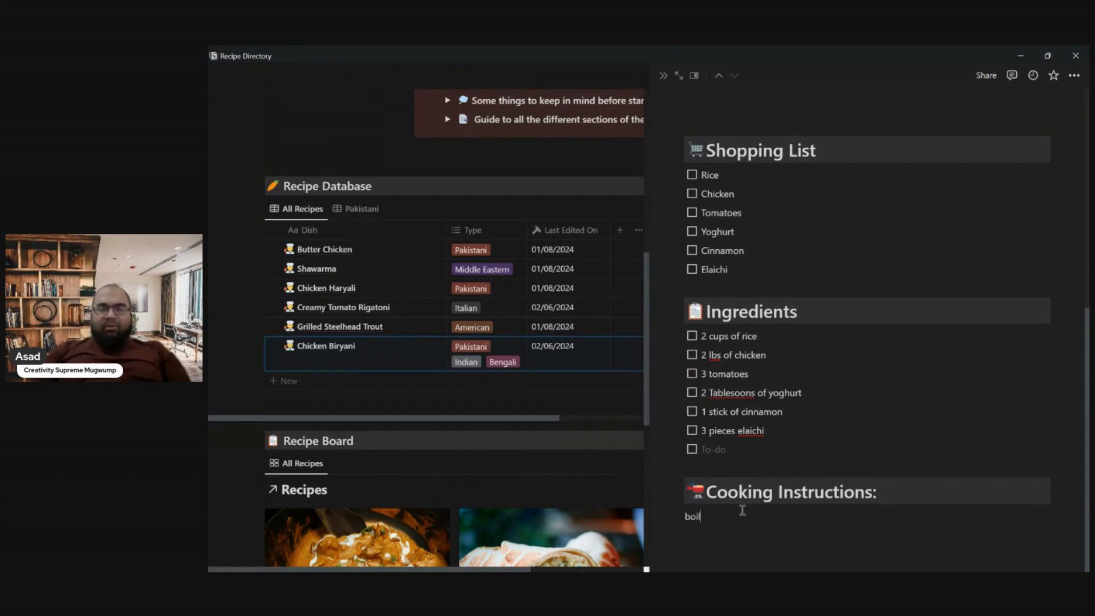
type(" rice, ")
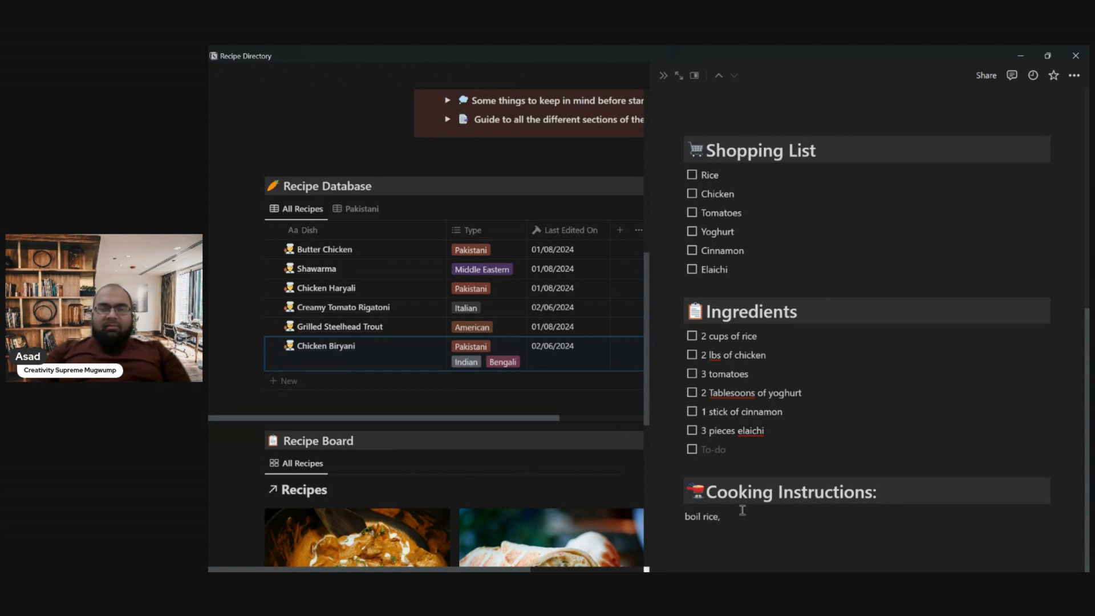
type("marinad")
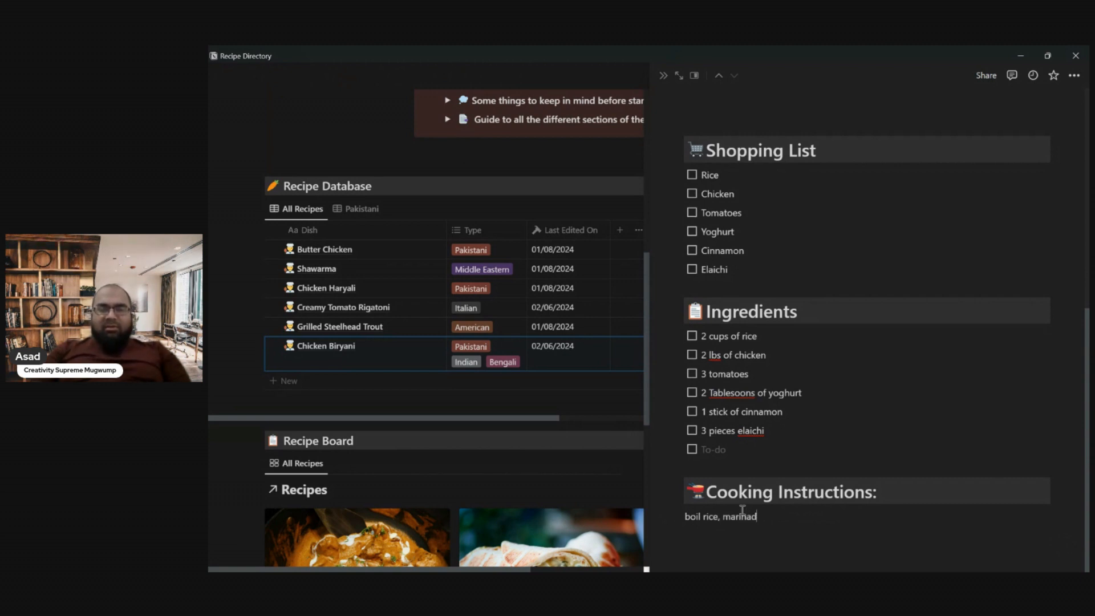
type("e chicken in shan masala")
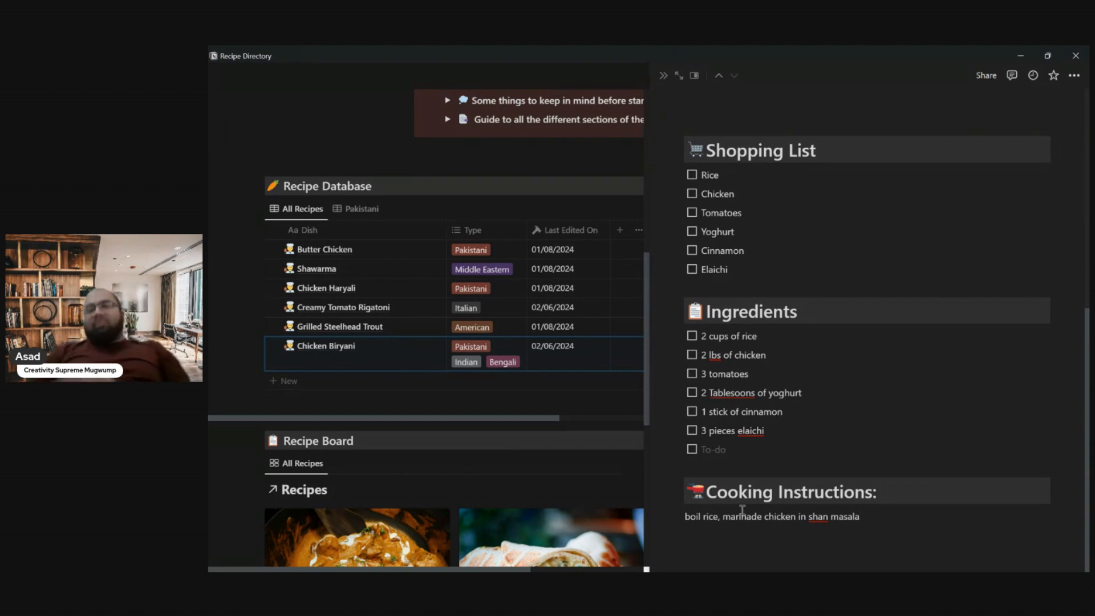
- Fill the remaining empty Ingredients to-do with "shan masala bombay biryani"
left_click(713, 446)
type("shan masala")
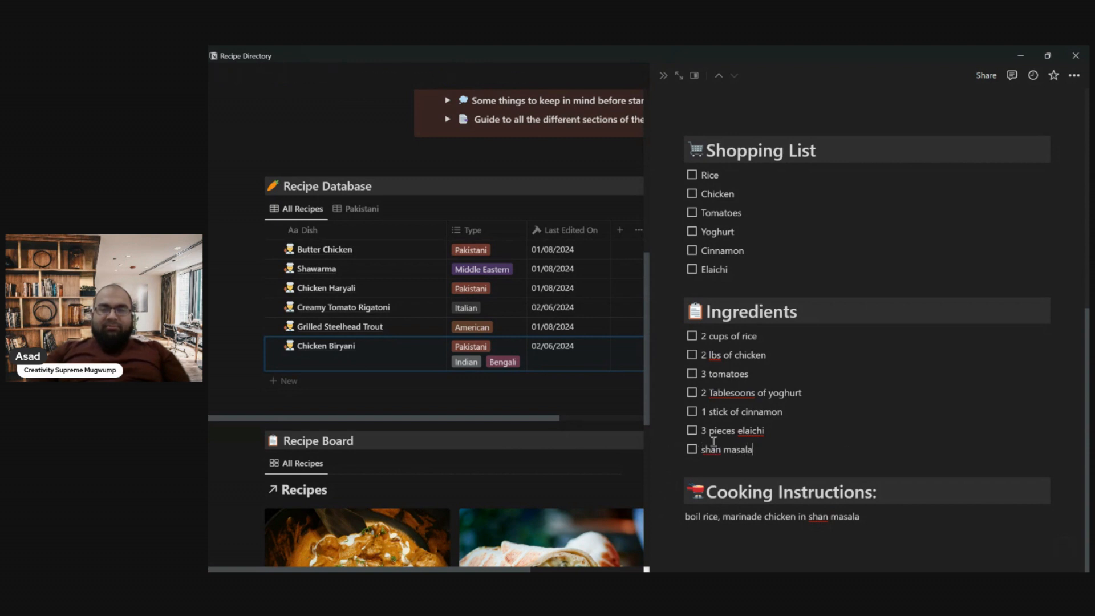
type(" bombay biryani")
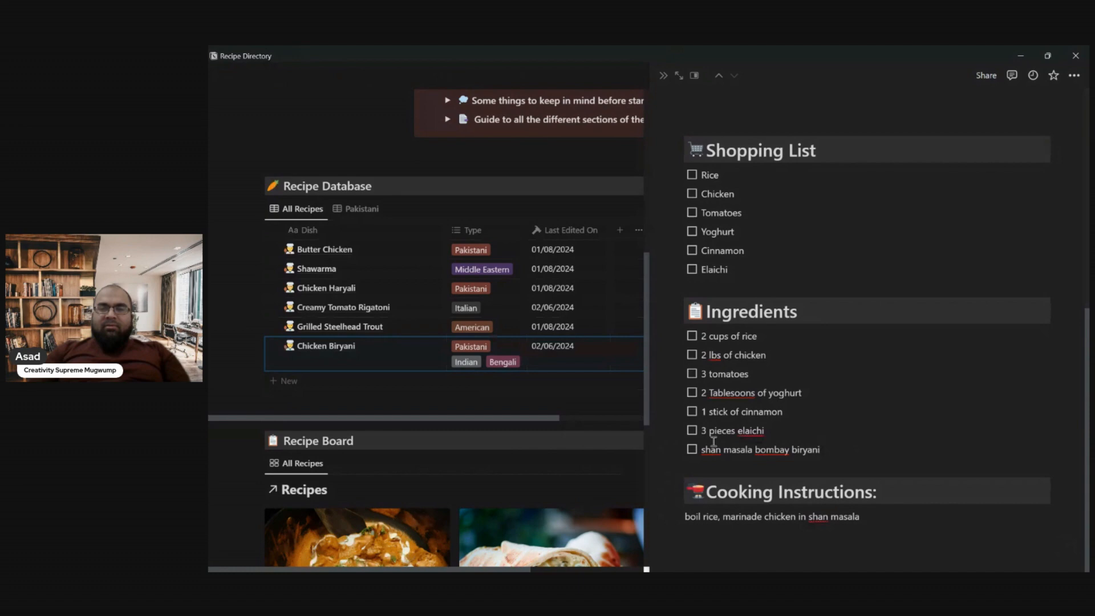
- Append a comma to the end of the cooking instructions text
left_click(890, 517)
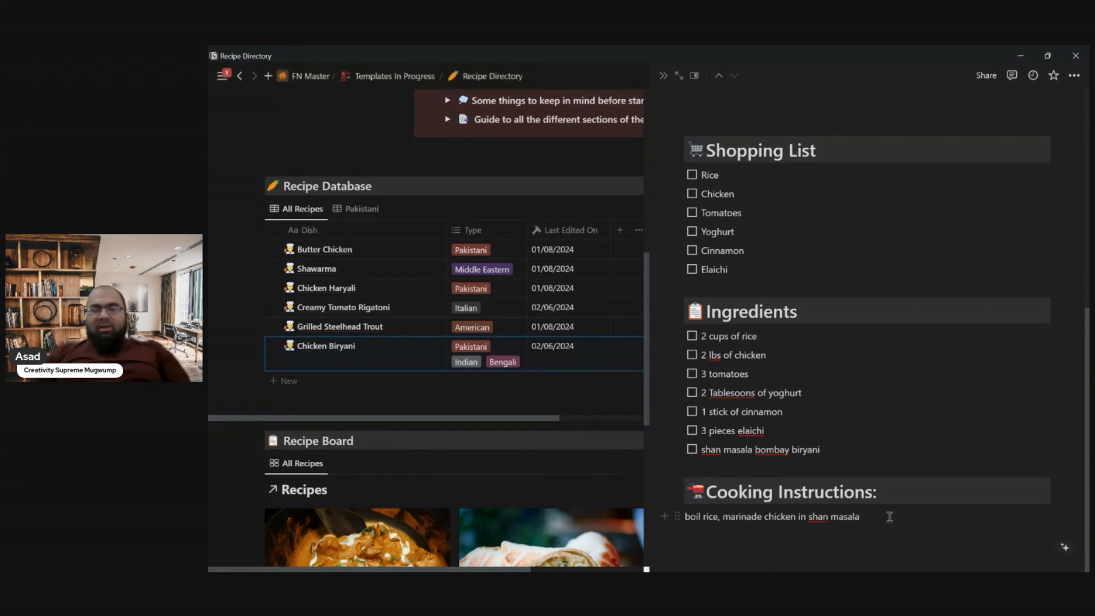
type(",")
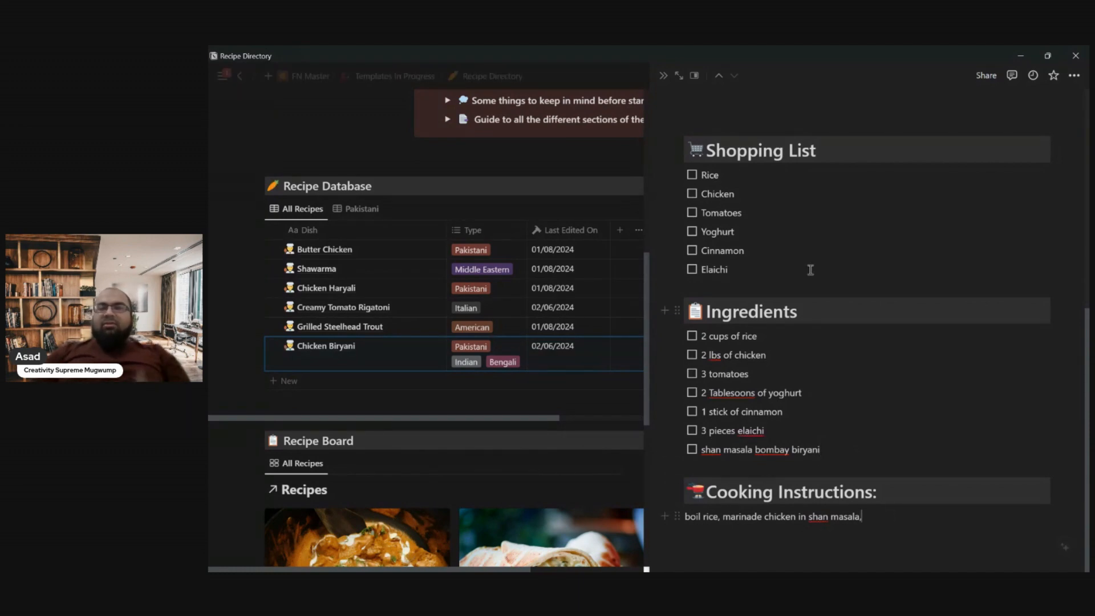
scroll(762, 290, "up", 3)
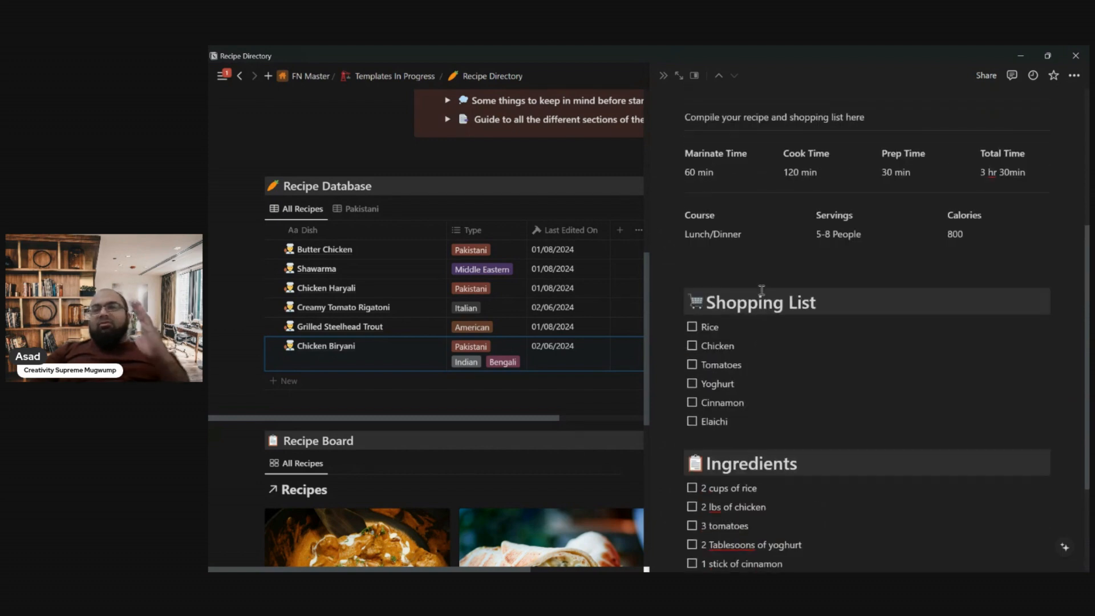
scroll(762, 290, "up", 2)
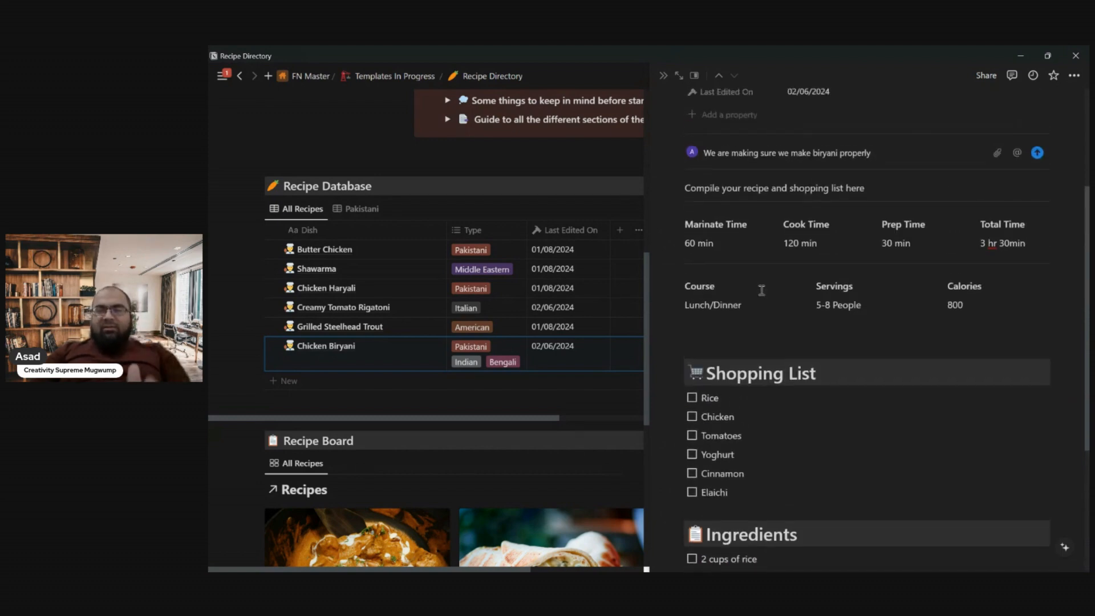
- Replace the Chicken Biryani cover with the Unsplash "rice" photo of a pan of rice with lemon wedges, and close the recipe
scroll(762, 225, "up", 3)
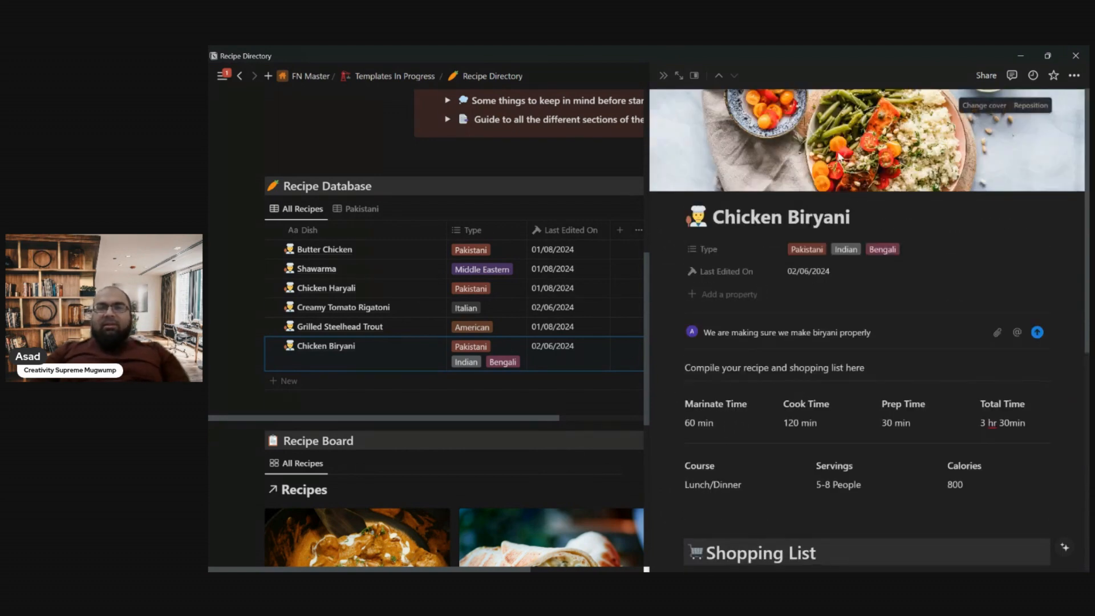
left_click(997, 108)
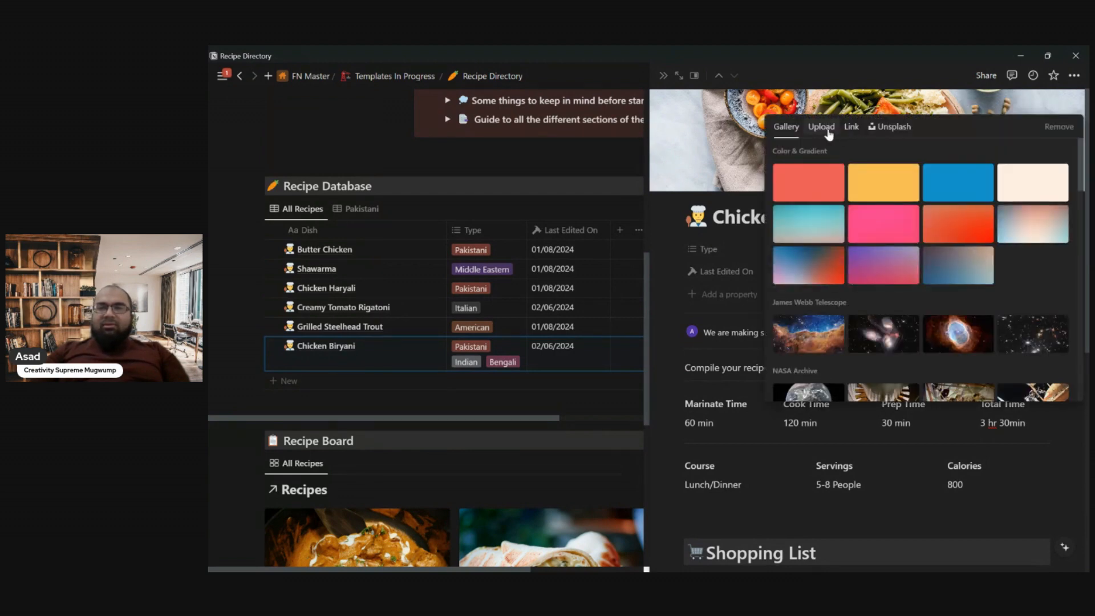
left_click(891, 127)
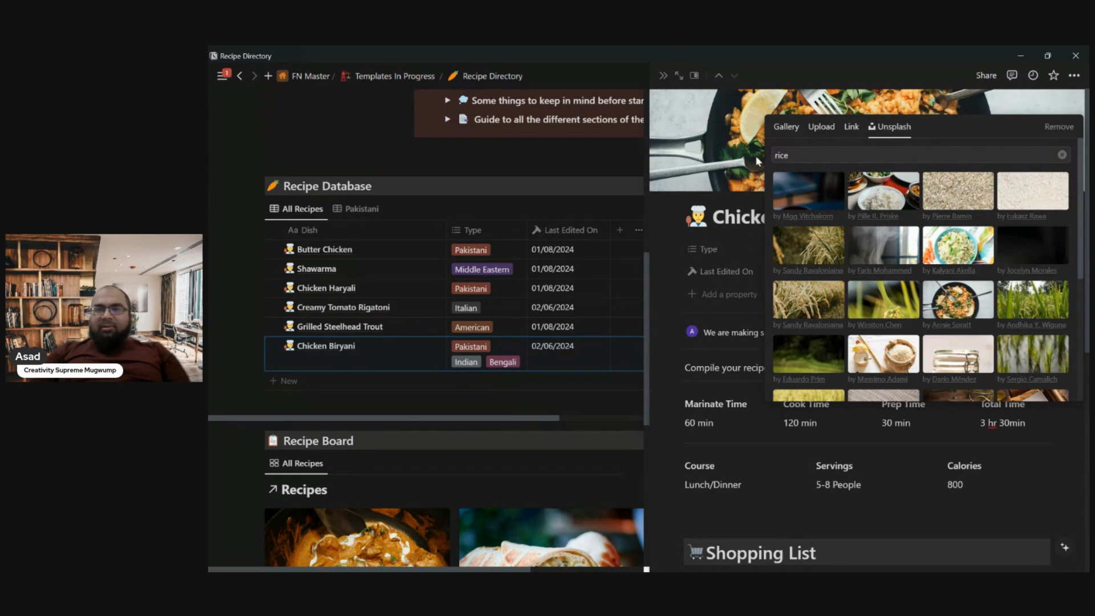
left_click(756, 156)
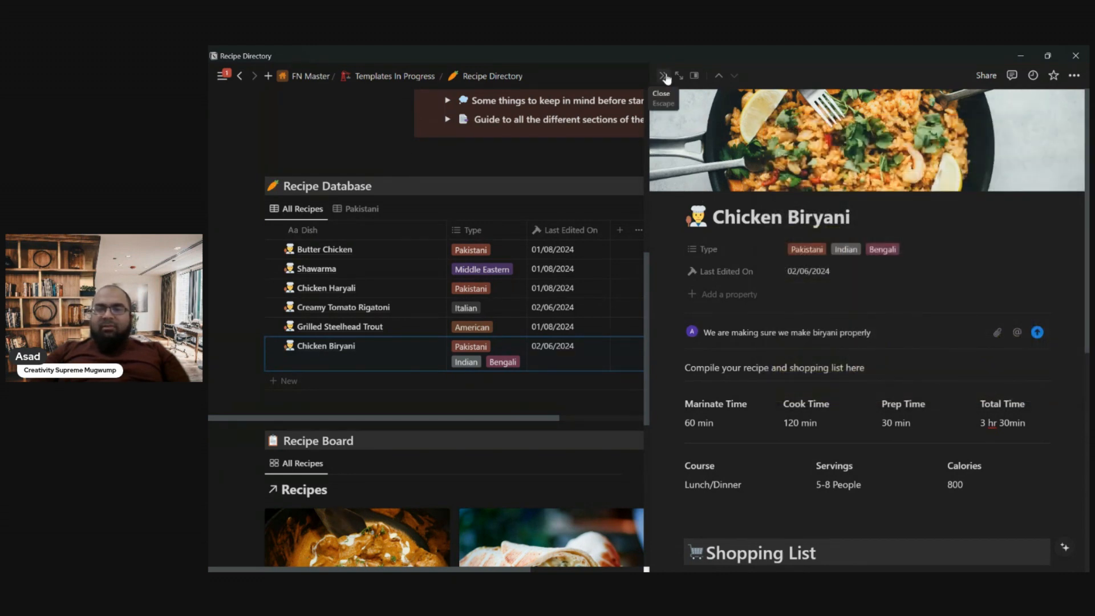
left_click(664, 76)
- Examine the Chicken Biryani card in the Recipe Board gallery and its entry in the Recipe Database
scroll(729, 328, "down", 3)
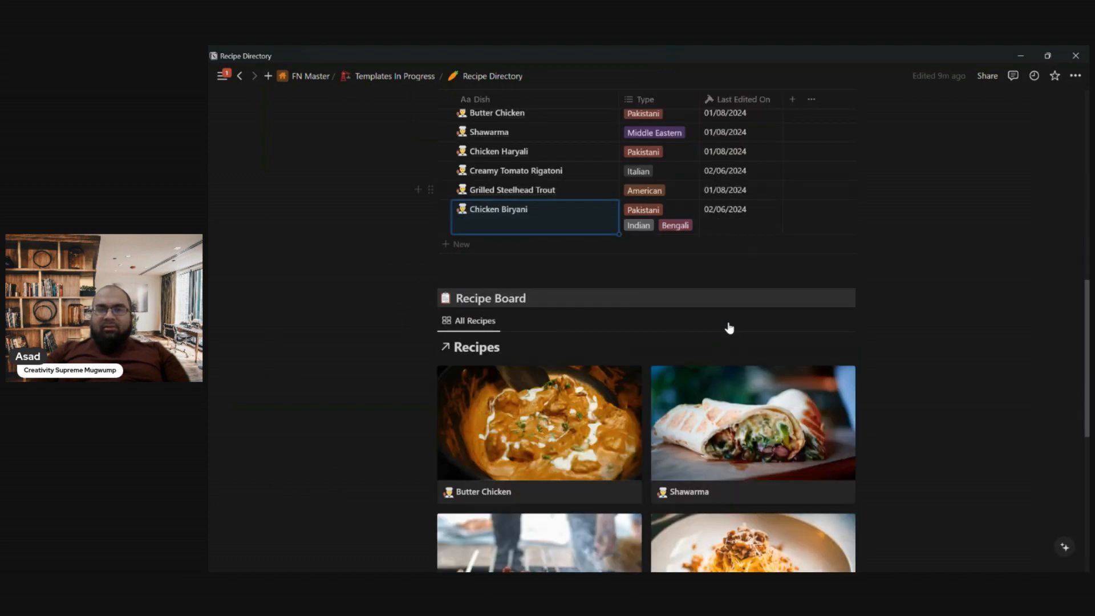
scroll(729, 328, "down", 9)
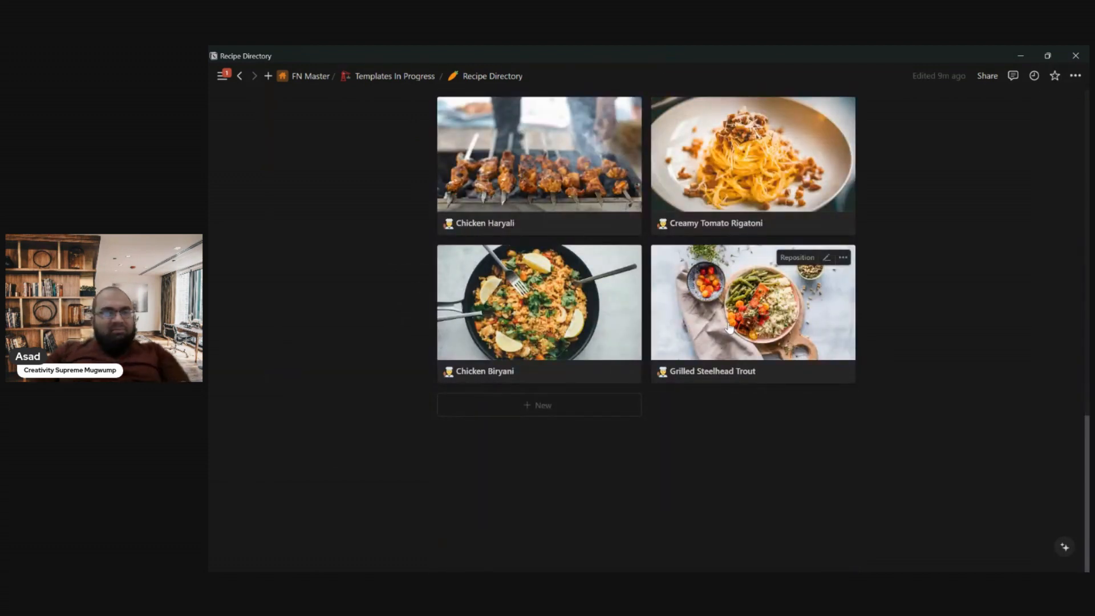
scroll(573, 314, "up", 15)
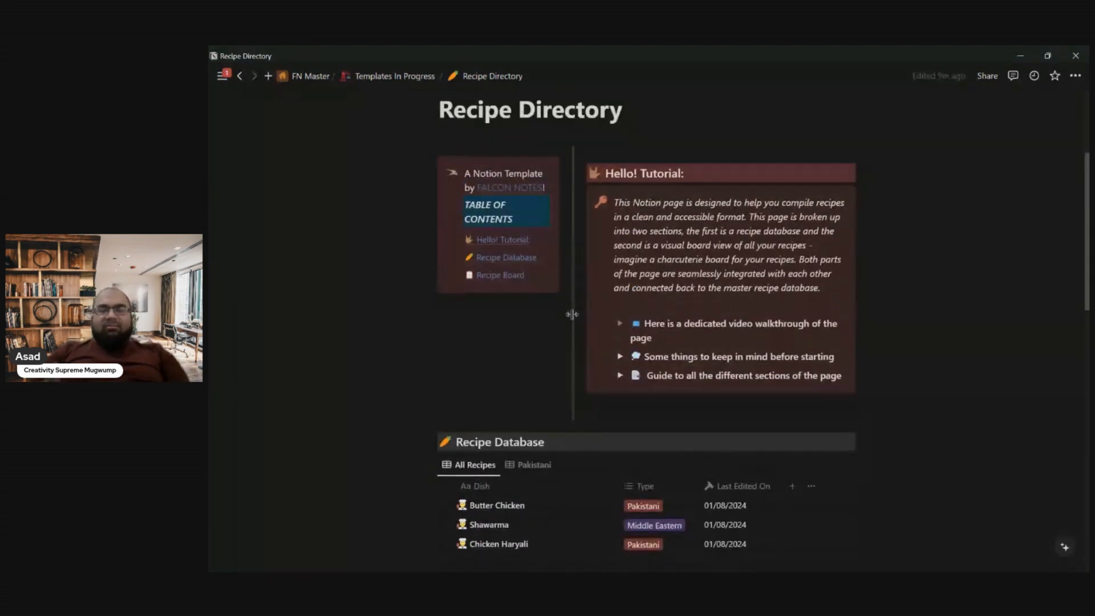
scroll(572, 314, "up", 4)
scroll(572, 314, "down", 5)
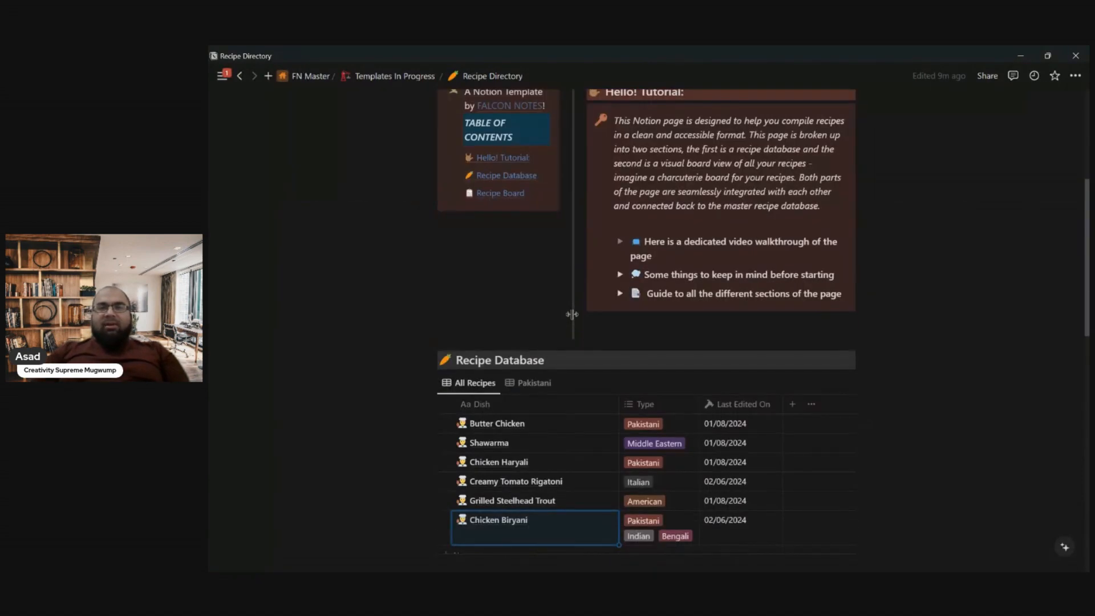
scroll(572, 314, "down", 3)
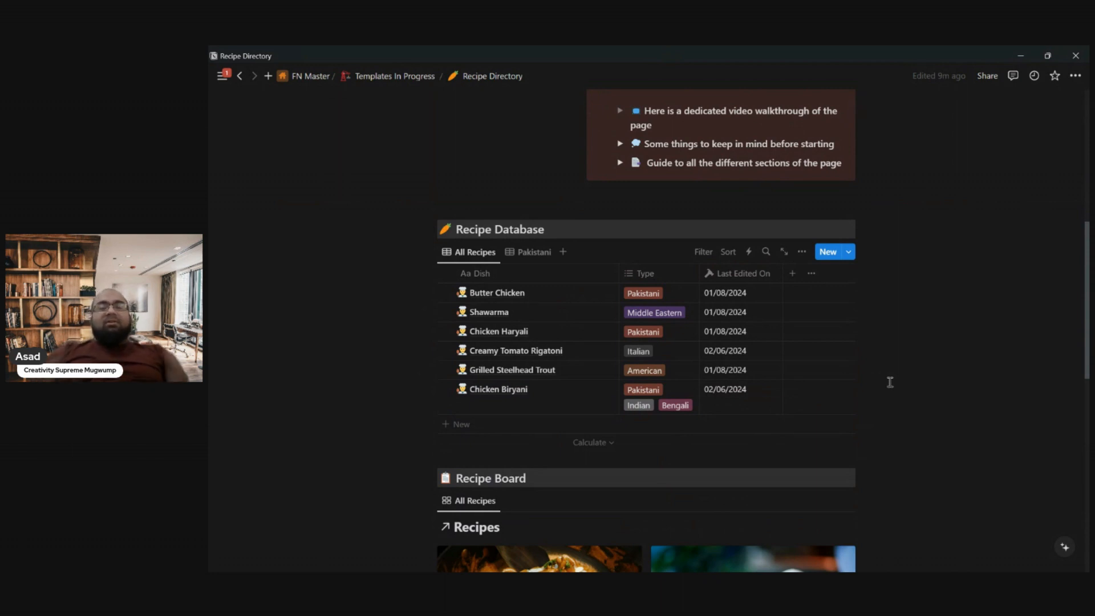
scroll(890, 382, "down", 1)
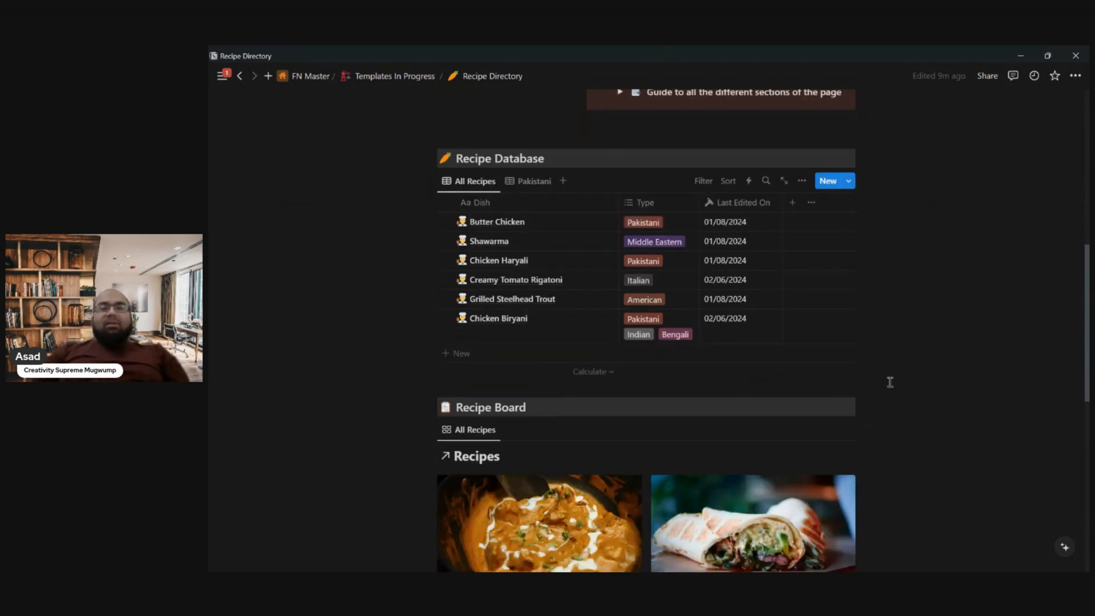